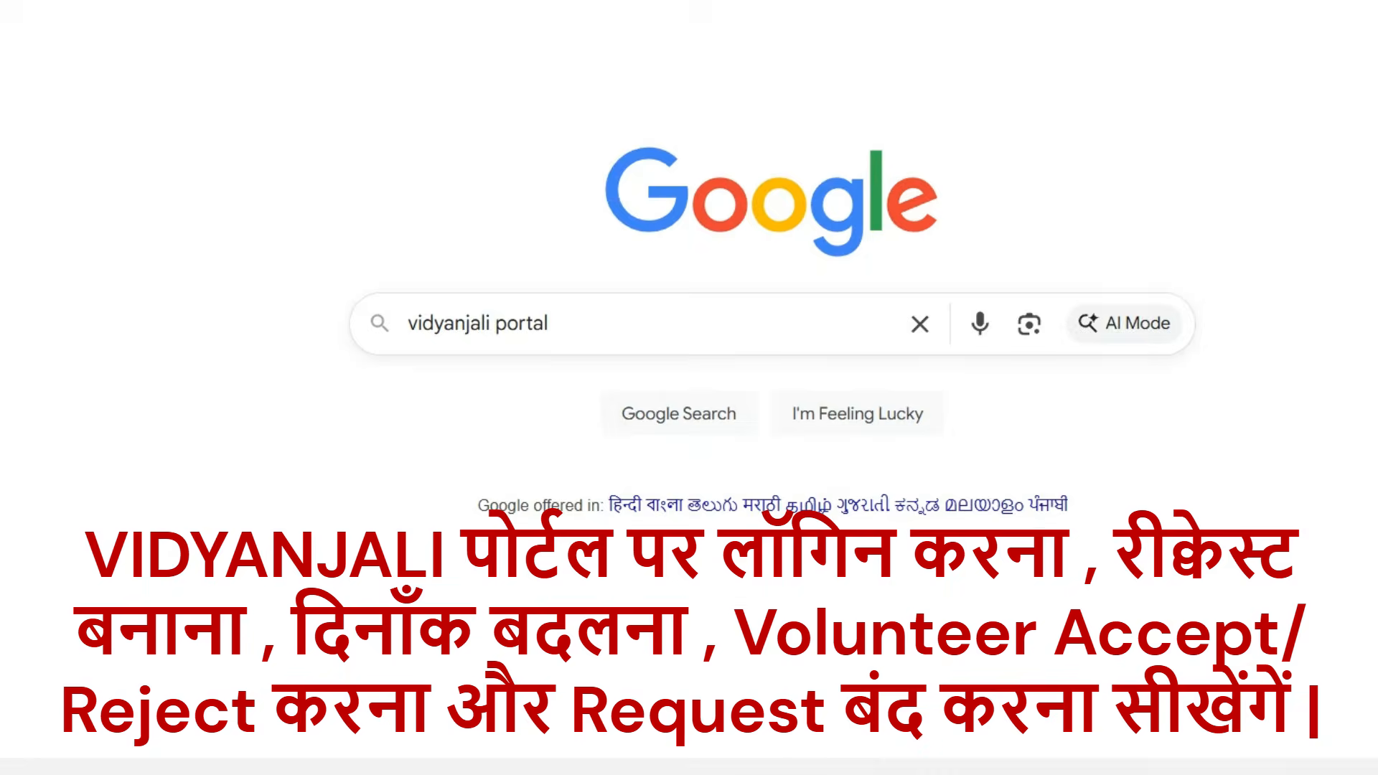
Step: Open the Vidyanjali website from a Google search for "vidyanjali portal" and choose School login with OTP
{"action": "key", "text": "Return"}
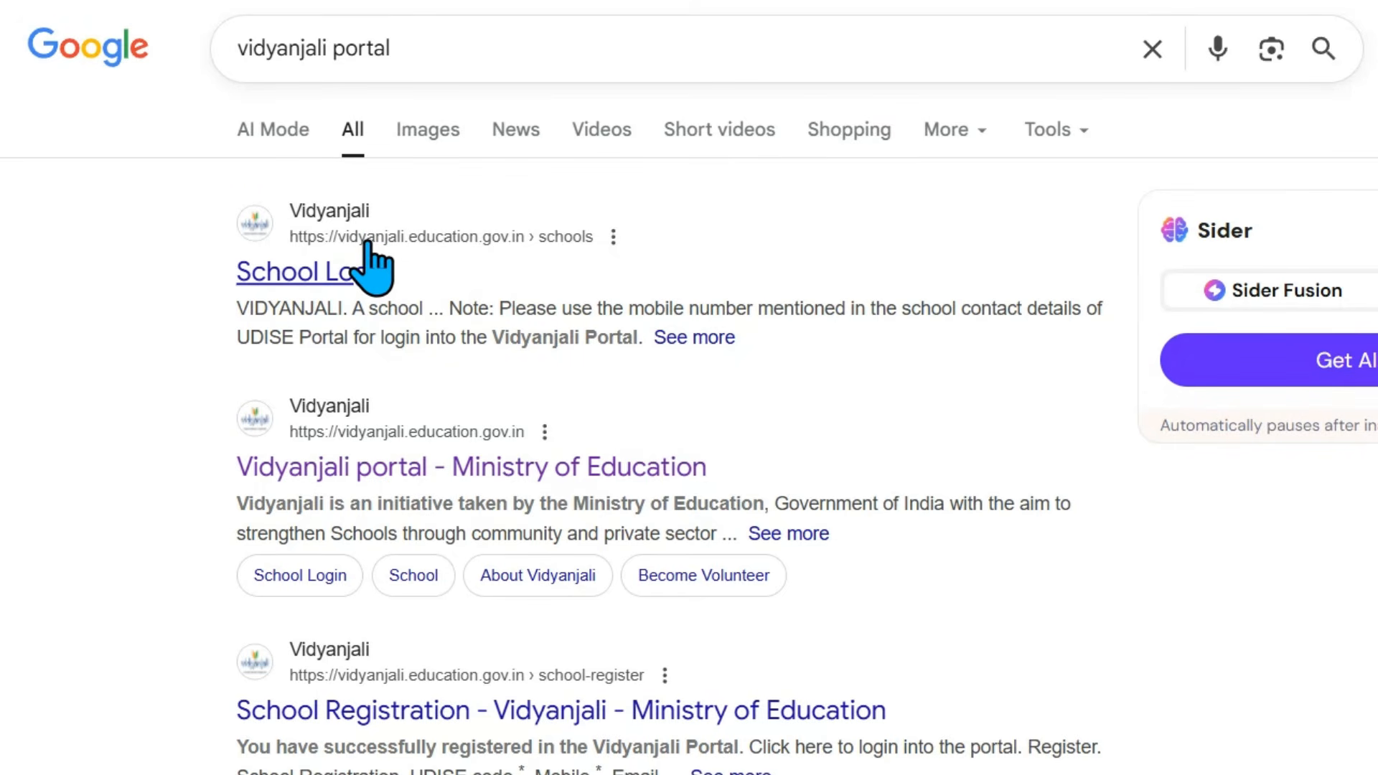
{"action": "left_click", "coordinate": [368, 271]}
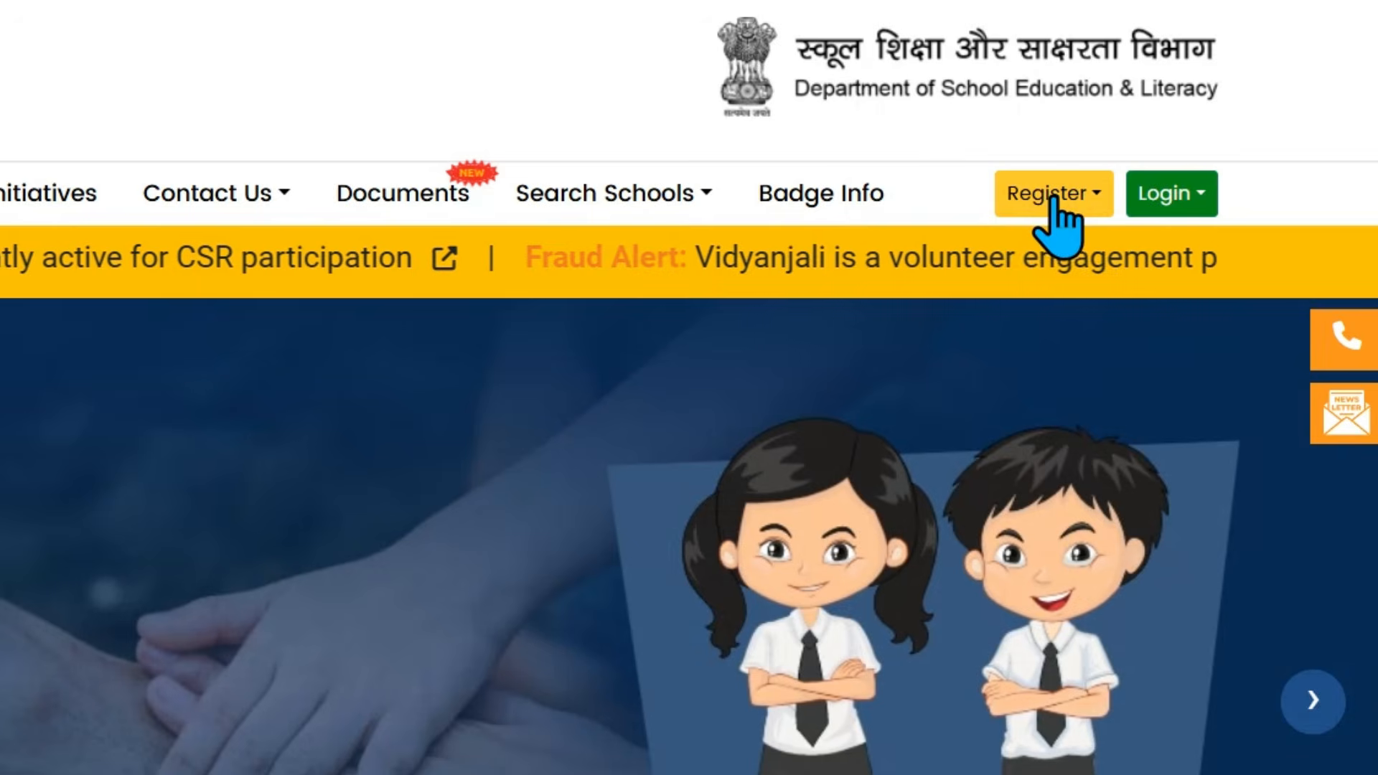
{"action": "left_click", "coordinate": [1052, 200]}
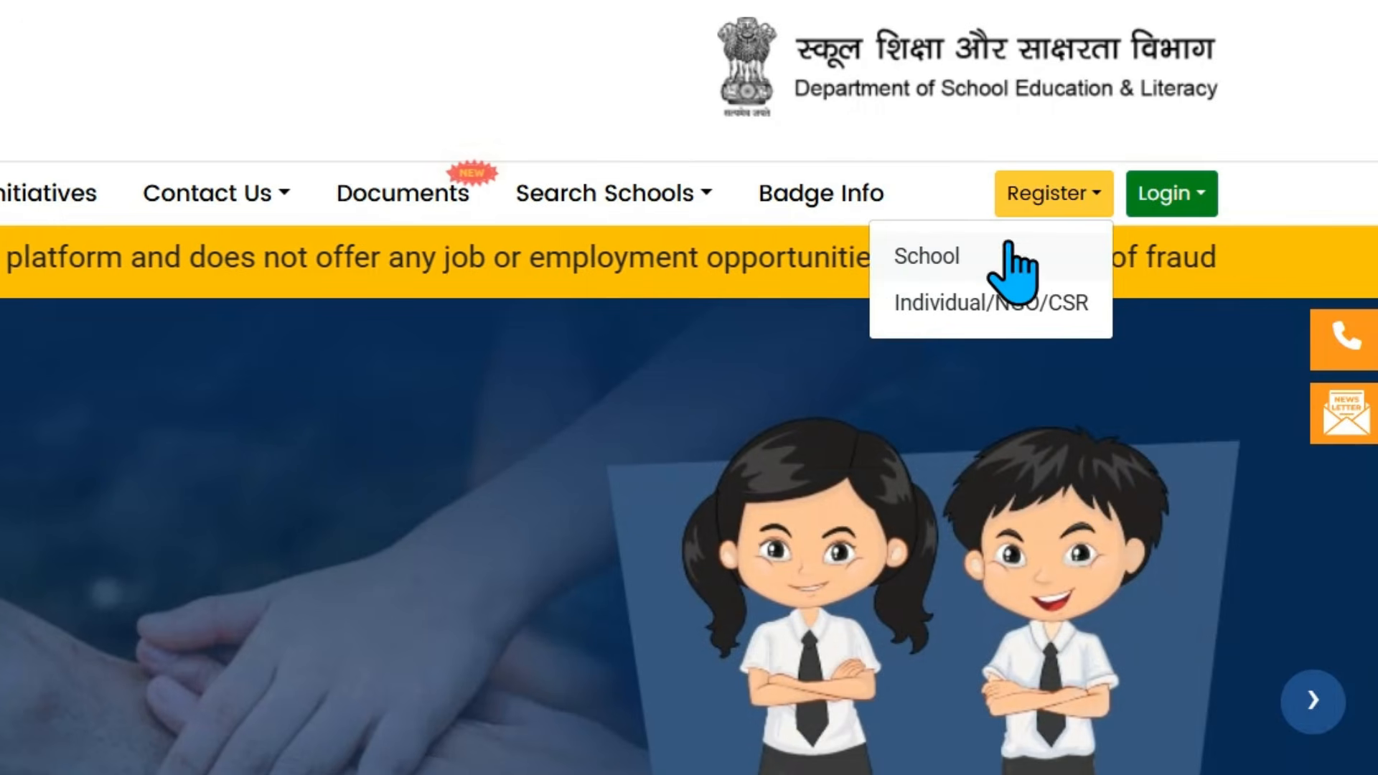
{"action": "left_click", "coordinate": [1179, 202]}
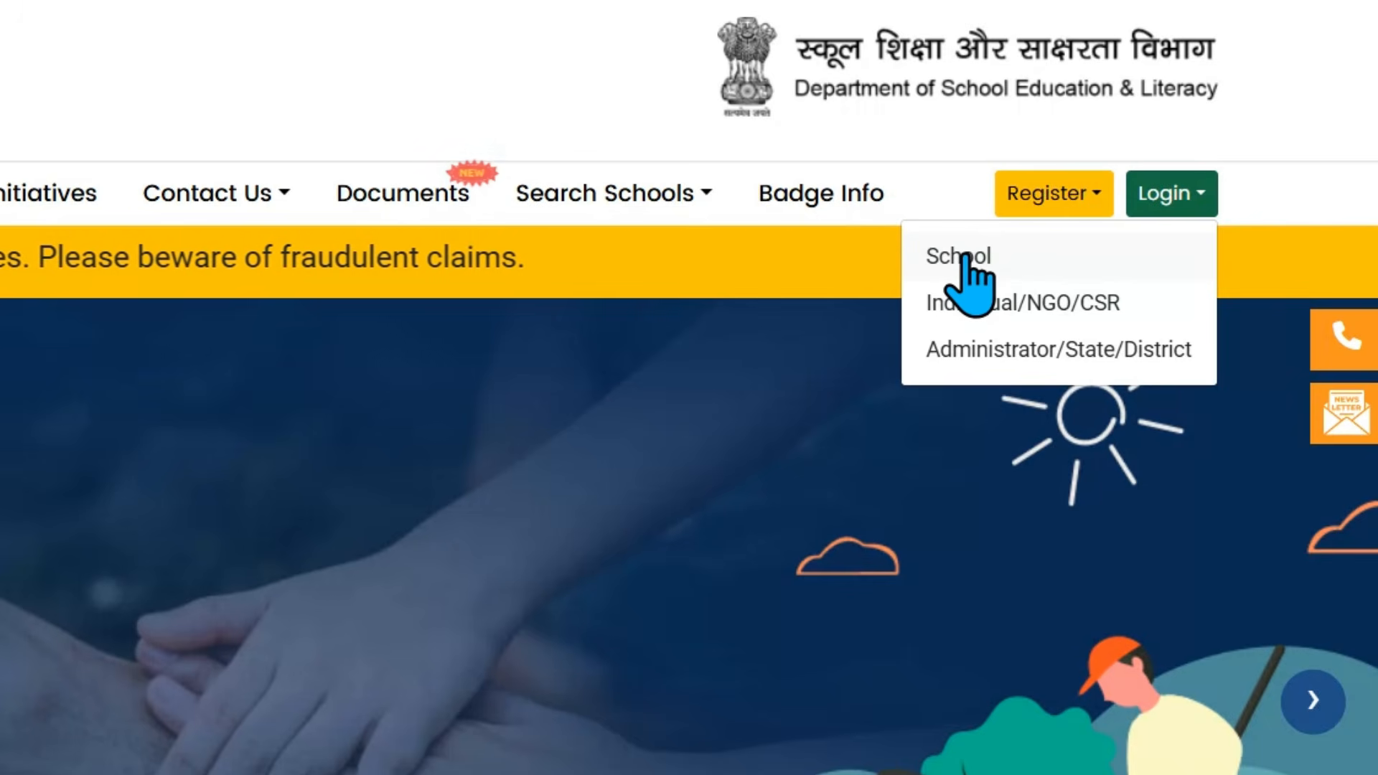
{"action": "left_click", "coordinate": [965, 258]}
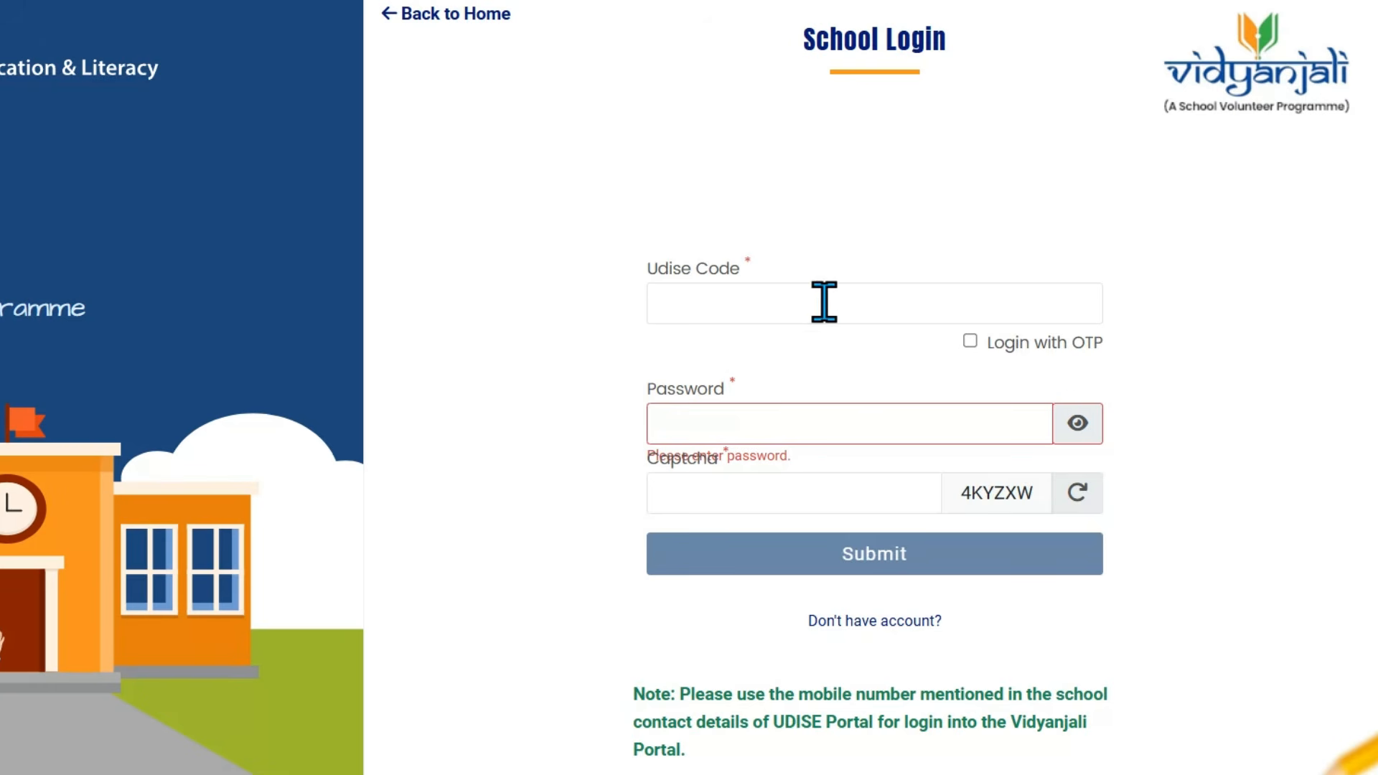
{"action": "left_click", "coordinate": [970, 342]}
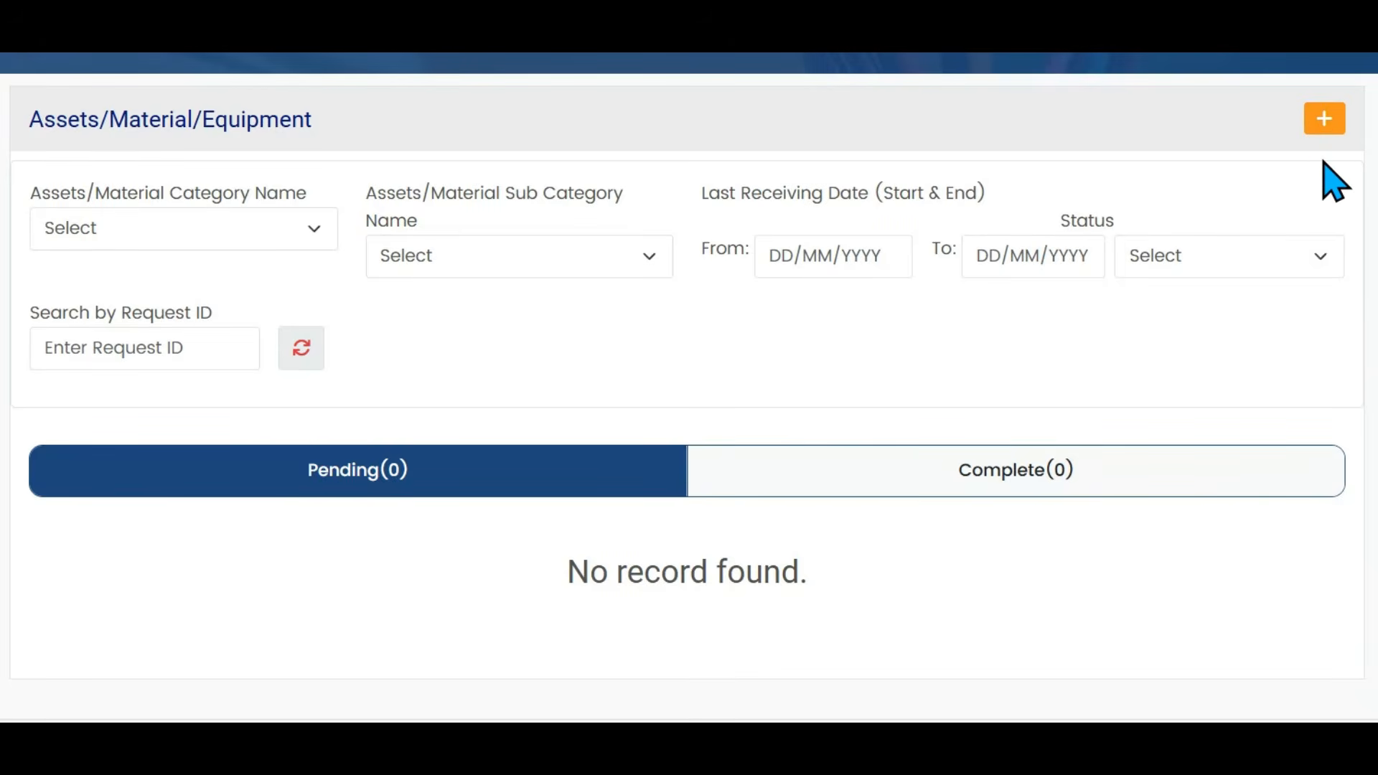
Step: Start a new assets/material/equipment request with category Maintenance & Repairs and material name Painting / Whitewash(per sq. ft.)
{"action": "left_click", "coordinate": [1328, 122]}
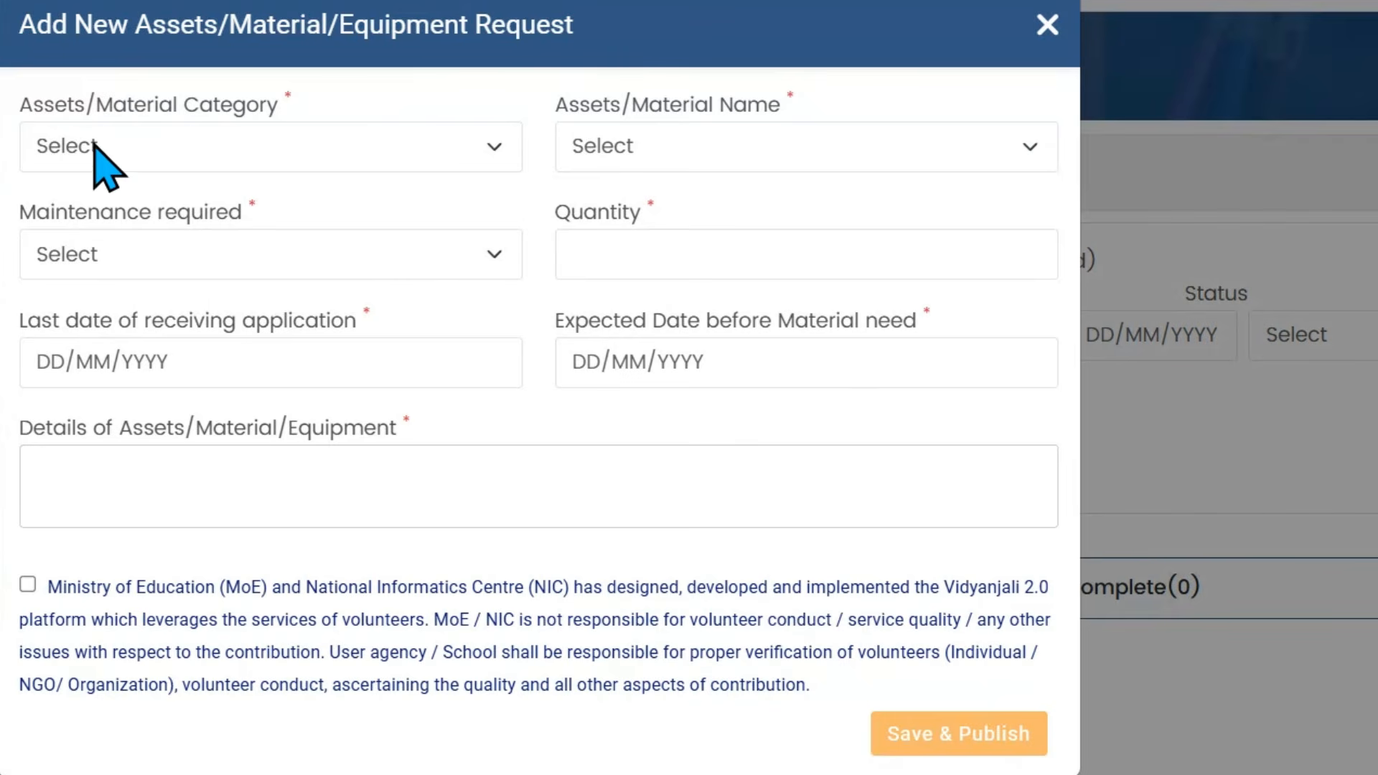
{"action": "left_click", "coordinate": [232, 154]}
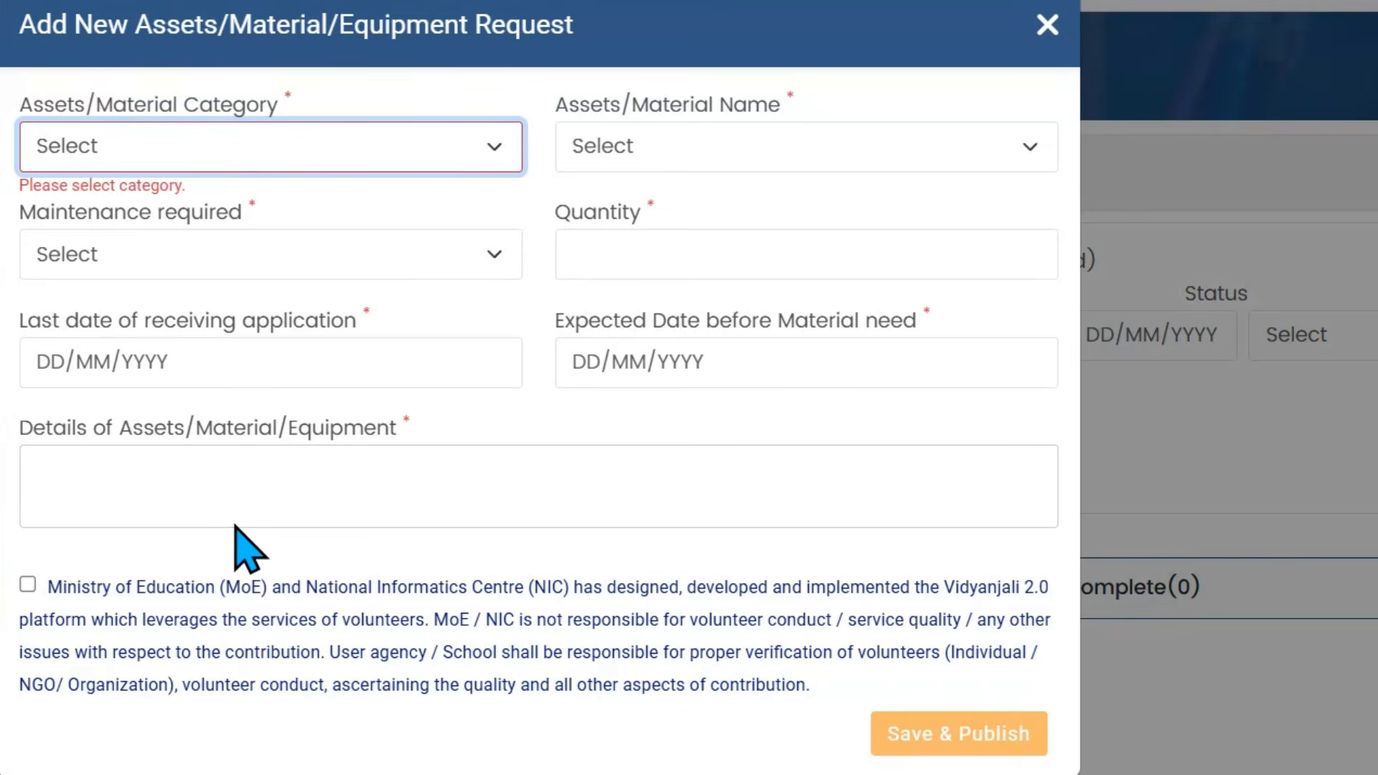
{"action": "left_click", "coordinate": [191, 543]}
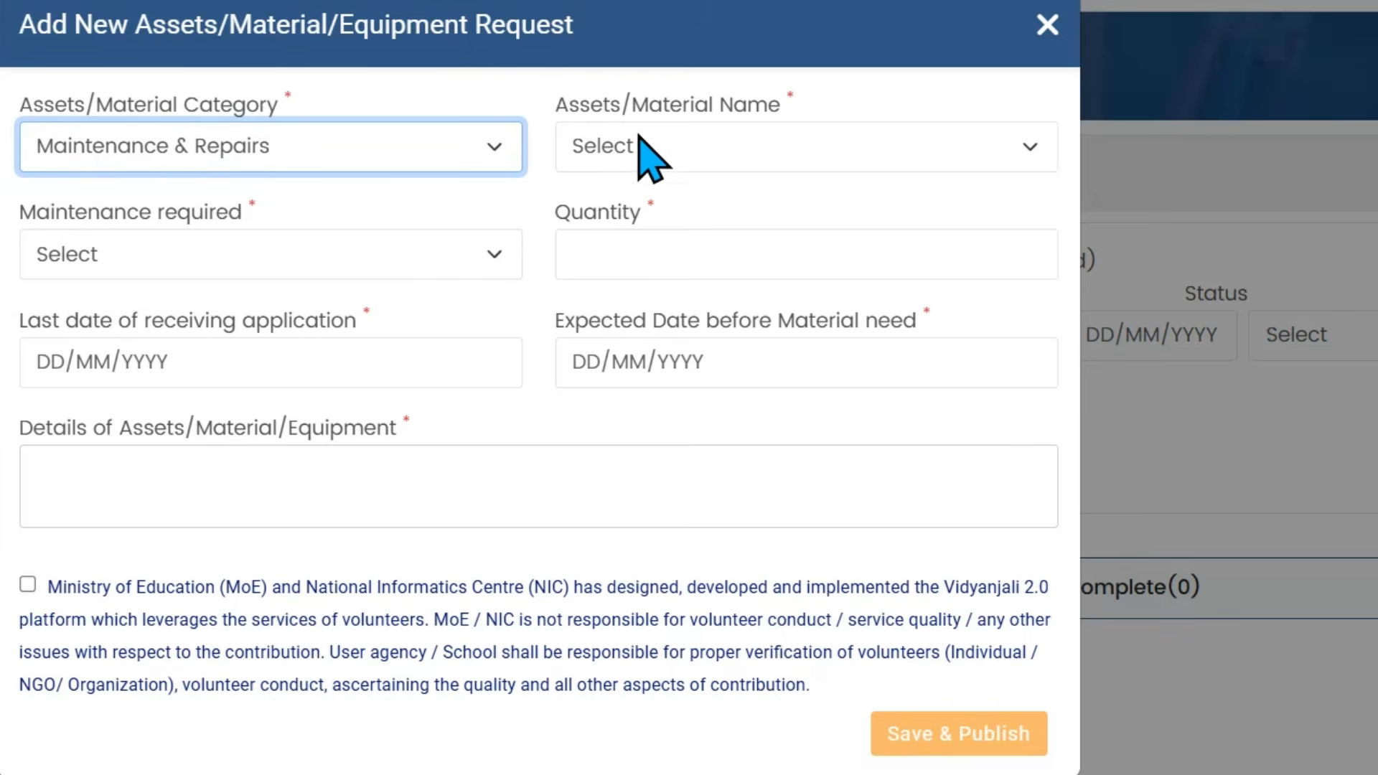
{"action": "left_click", "coordinate": [704, 140]}
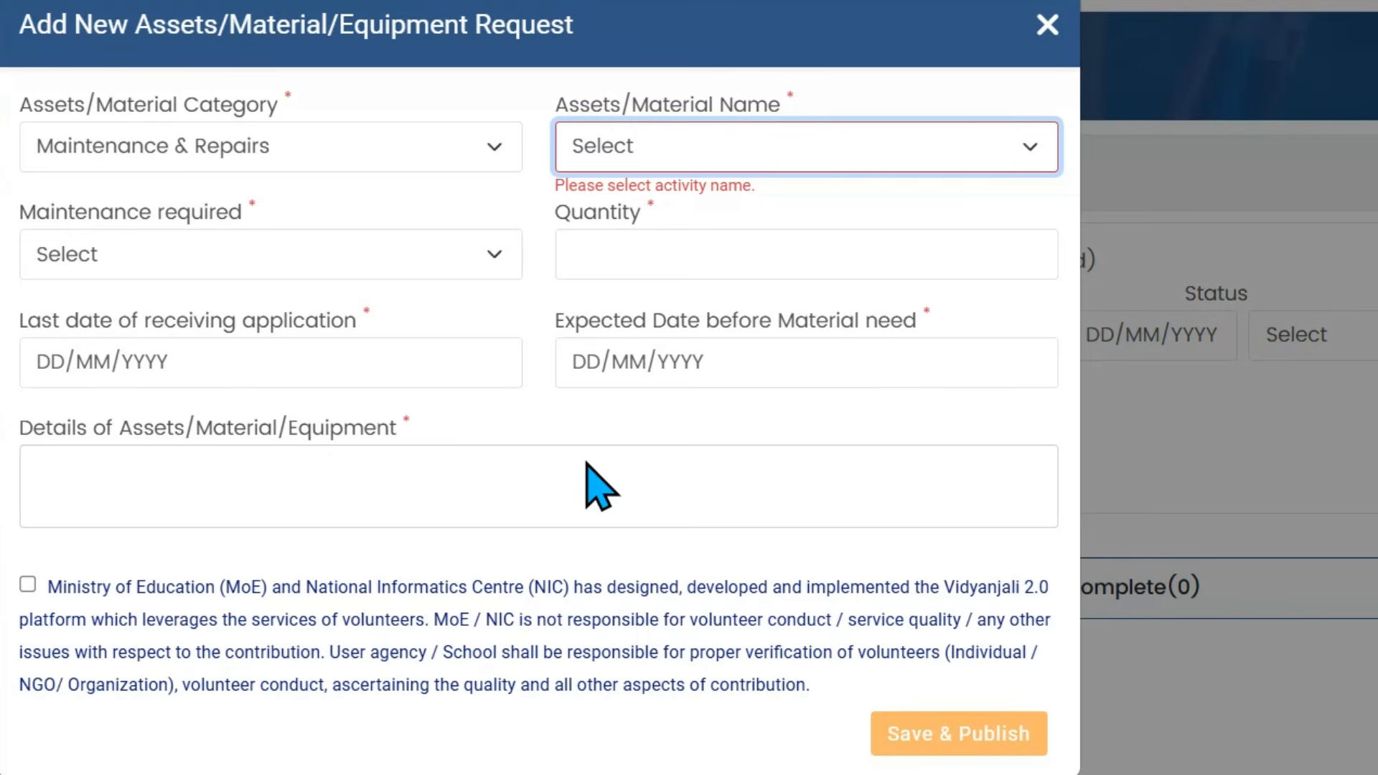
{"action": "left_click", "coordinate": [713, 455]}
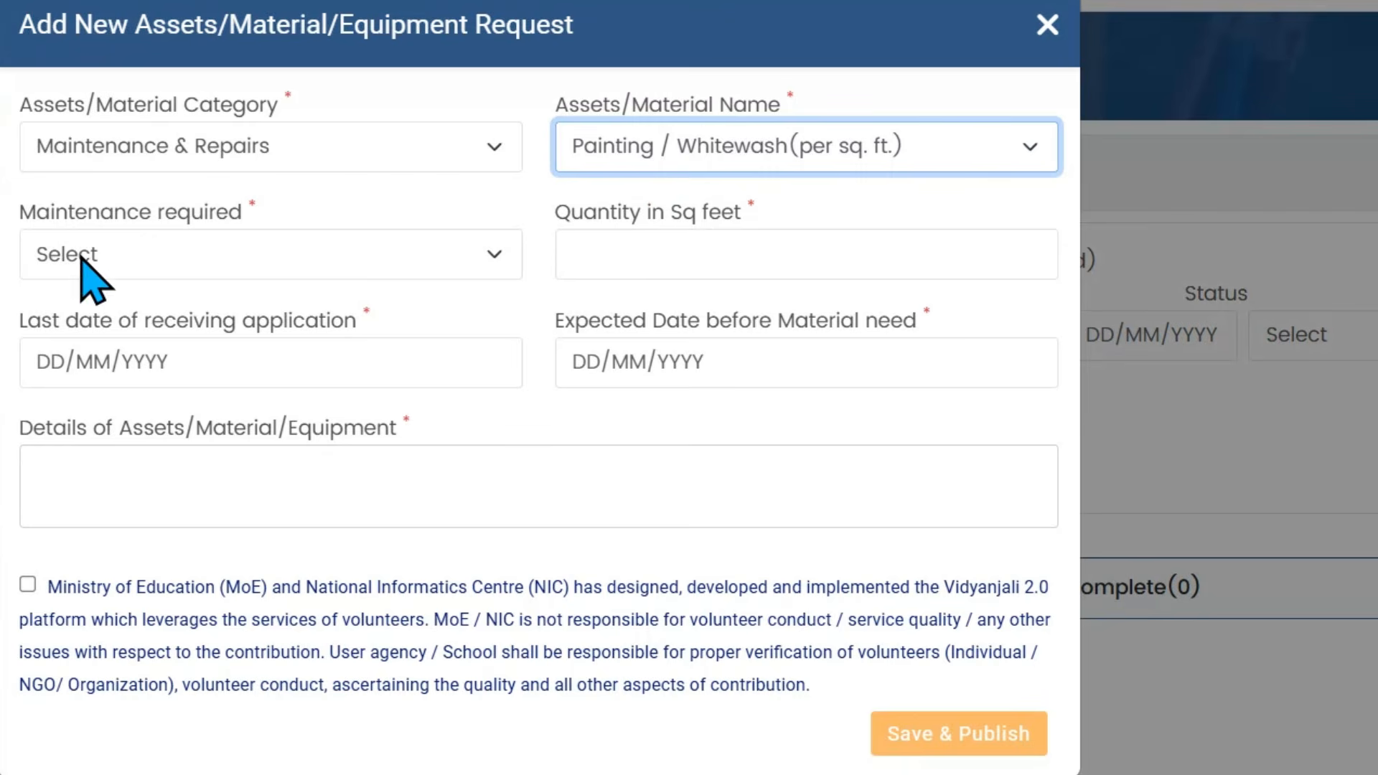
Step: Set the required maintenance to 1 year and the quantity to 4000 sq feet
{"action": "left_click", "coordinate": [205, 255]}
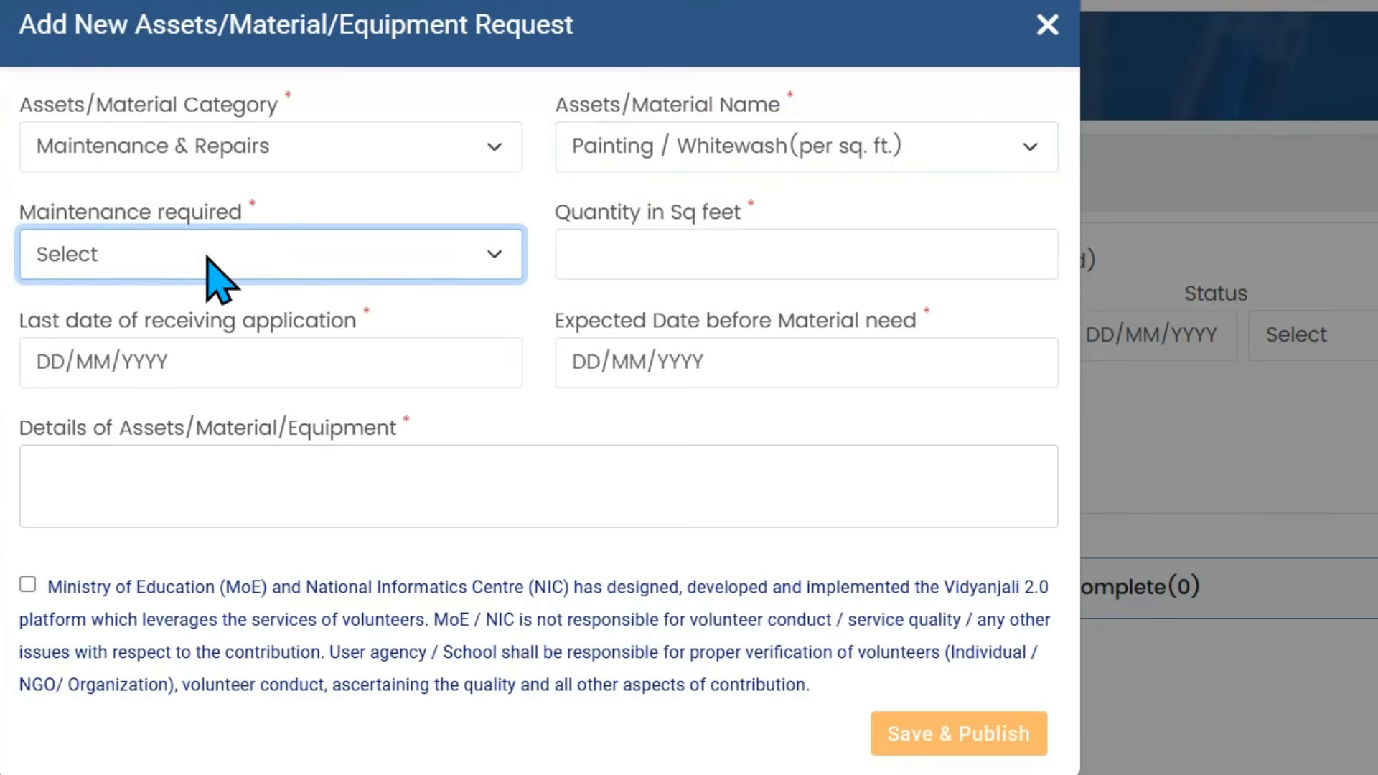
{"action": "left_click", "coordinate": [172, 339]}
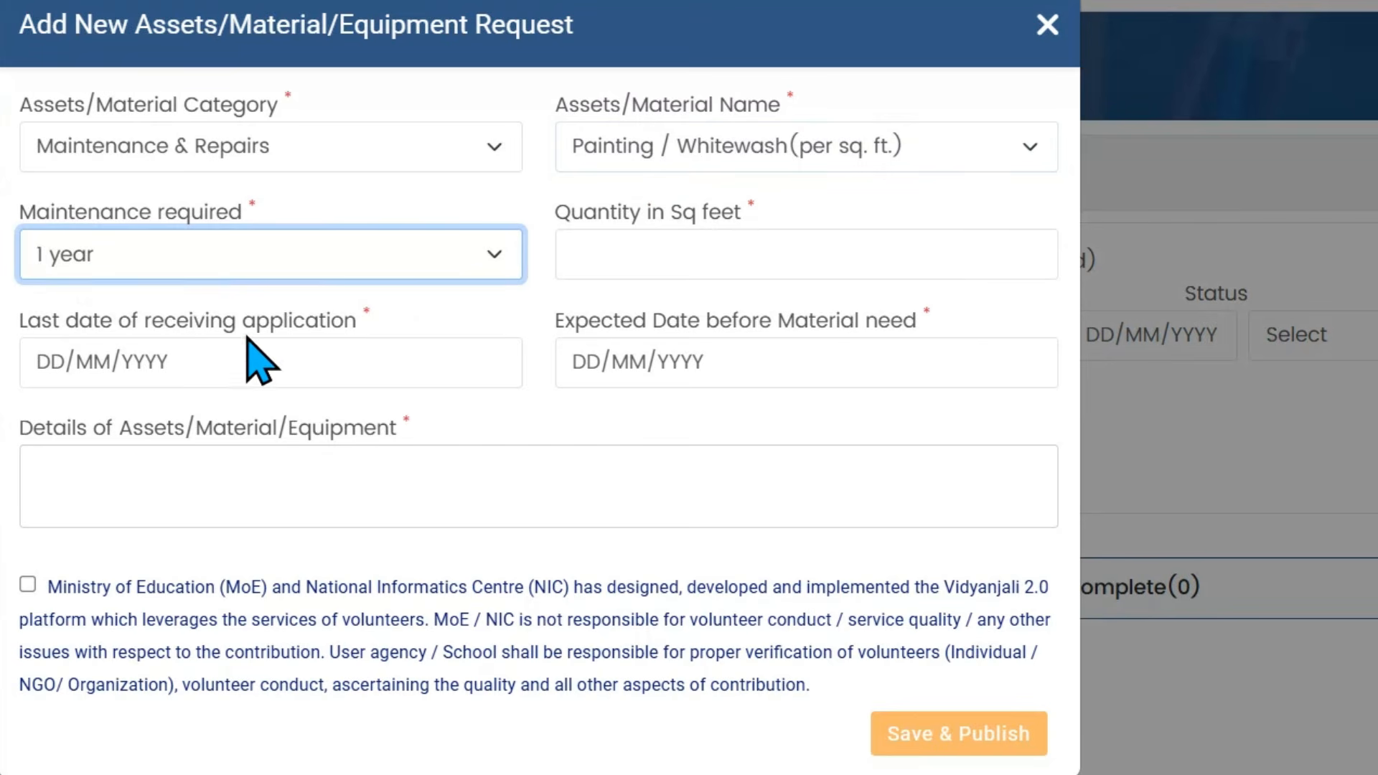
{"action": "left_click", "coordinate": [611, 268]}
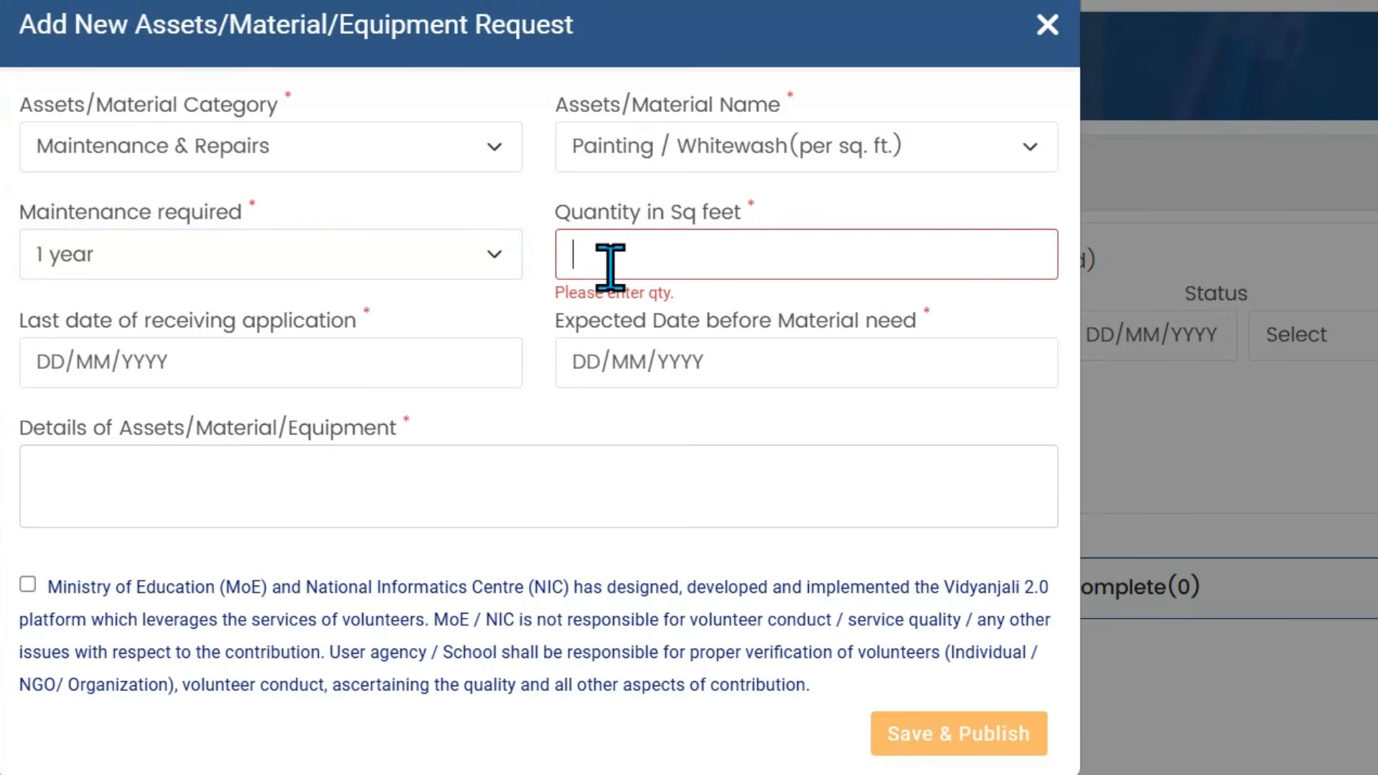
{"action": "type", "text": "4000"}
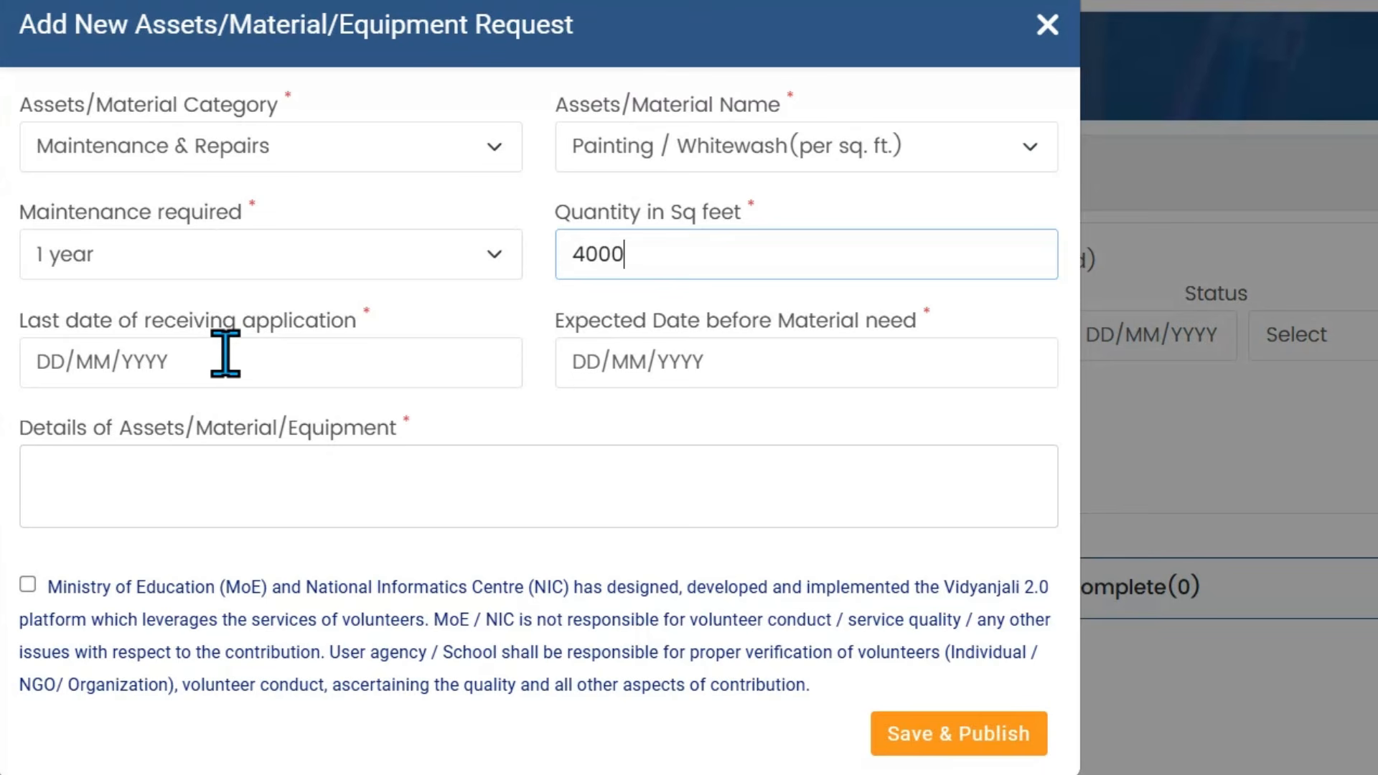
Step: Set the last application date to 01/11/2025 and the expected date to 03/11/2025, and accept the ministry declaration
{"action": "left_click", "coordinate": [197, 353]}
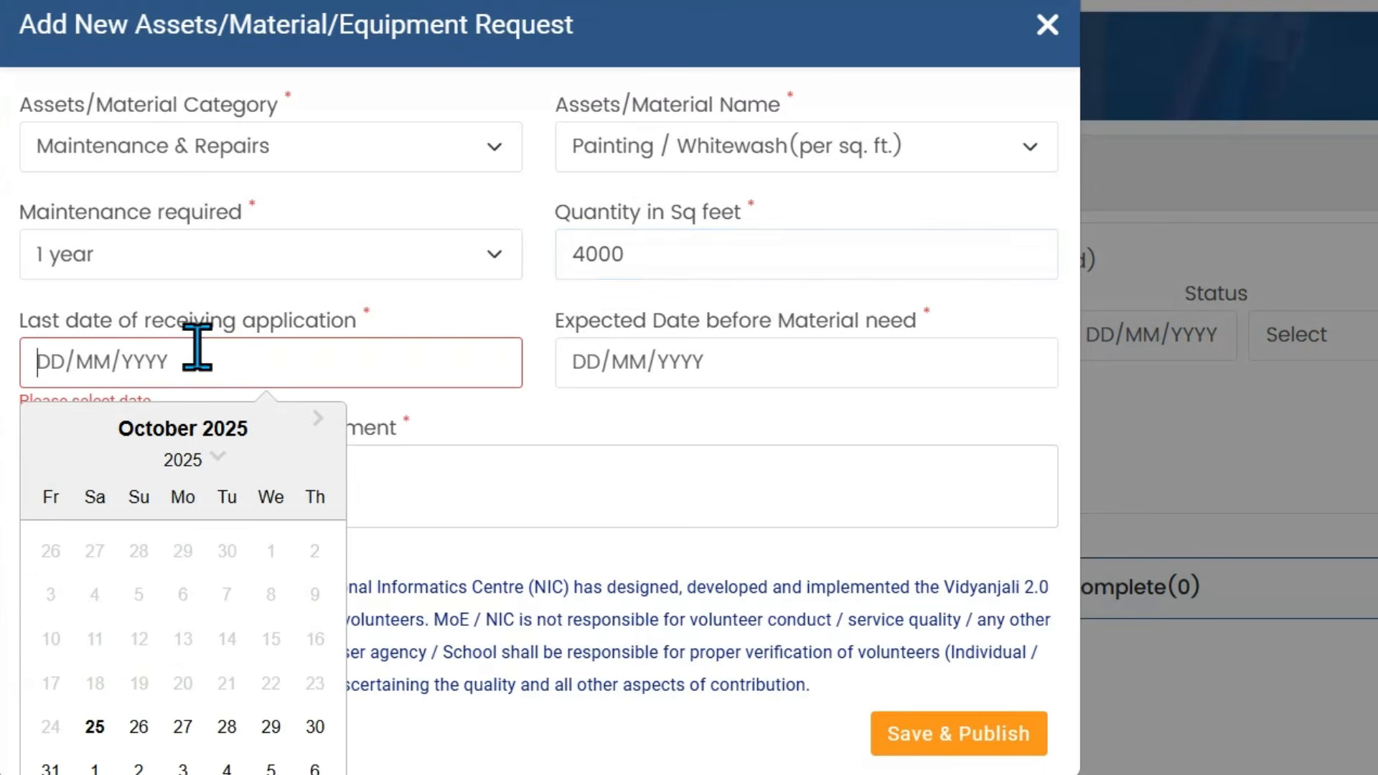
{"action": "left_click", "coordinate": [94, 768]}
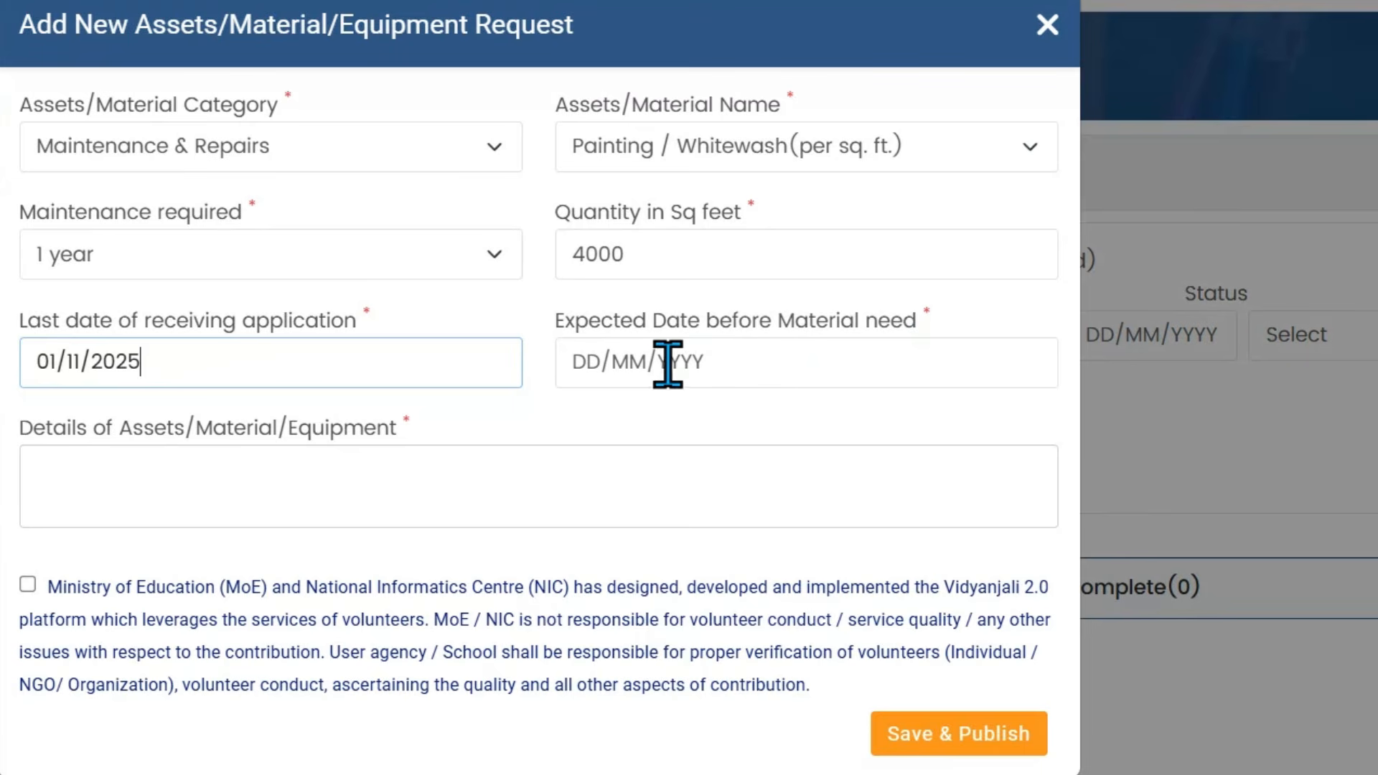
{"action": "left_click", "coordinate": [595, 364]}
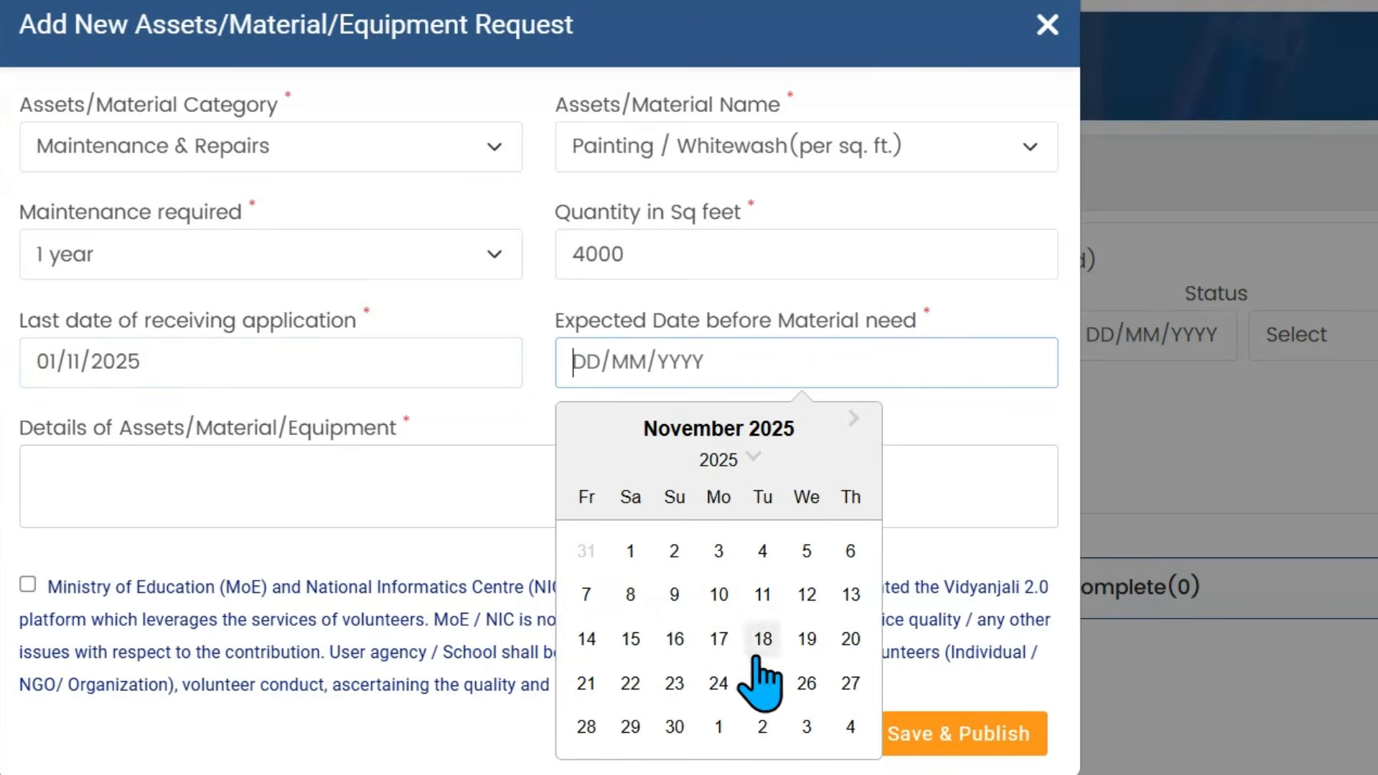
{"action": "left_click", "coordinate": [714, 552]}
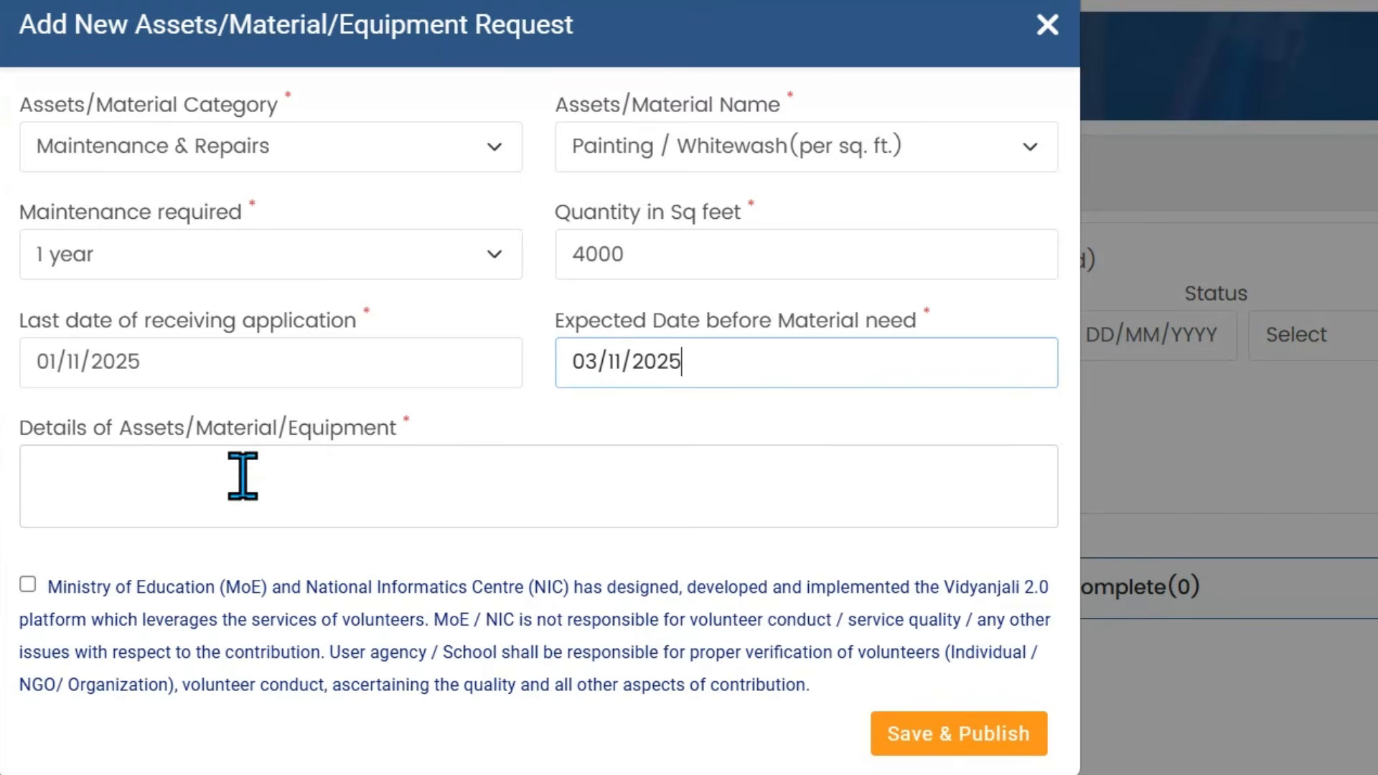
{"action": "left_click", "coordinate": [95, 468]}
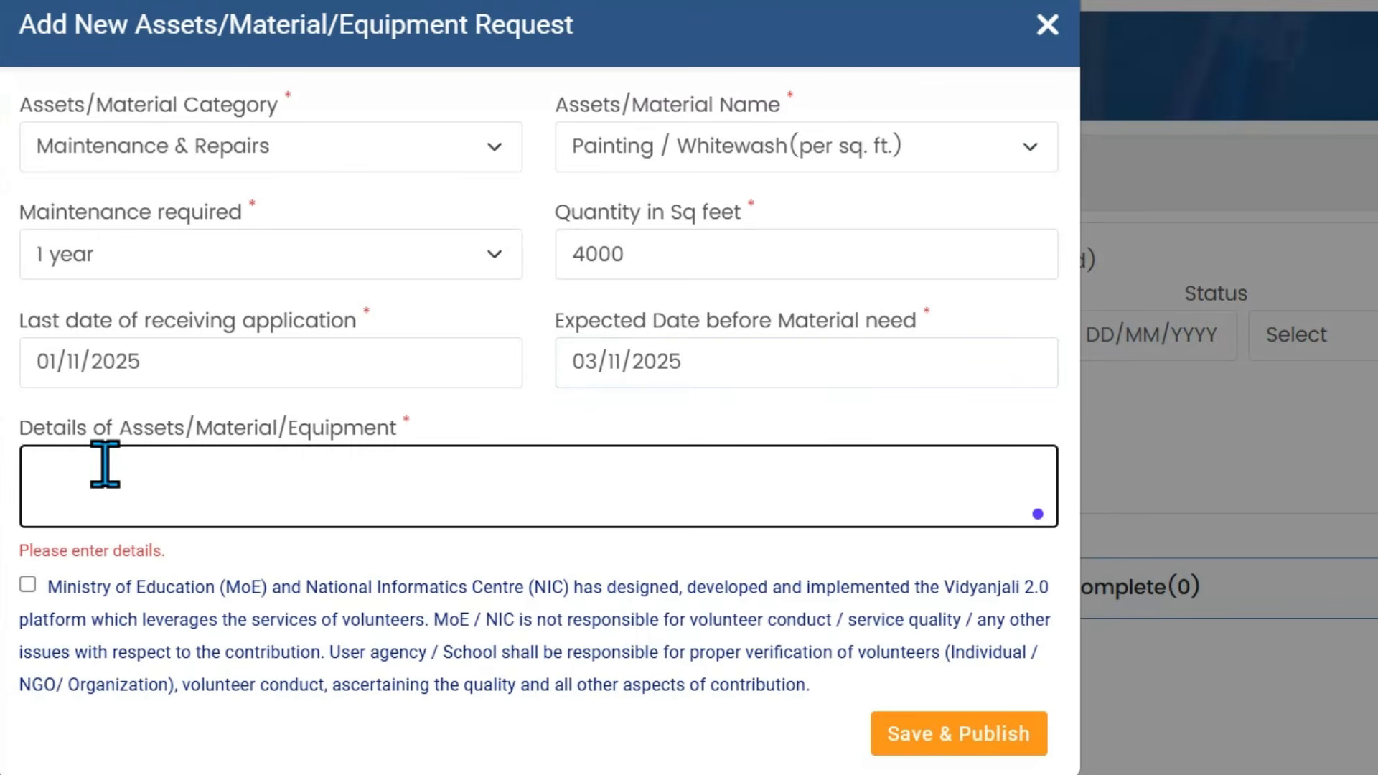
{"action": "left_click", "coordinate": [28, 585]}
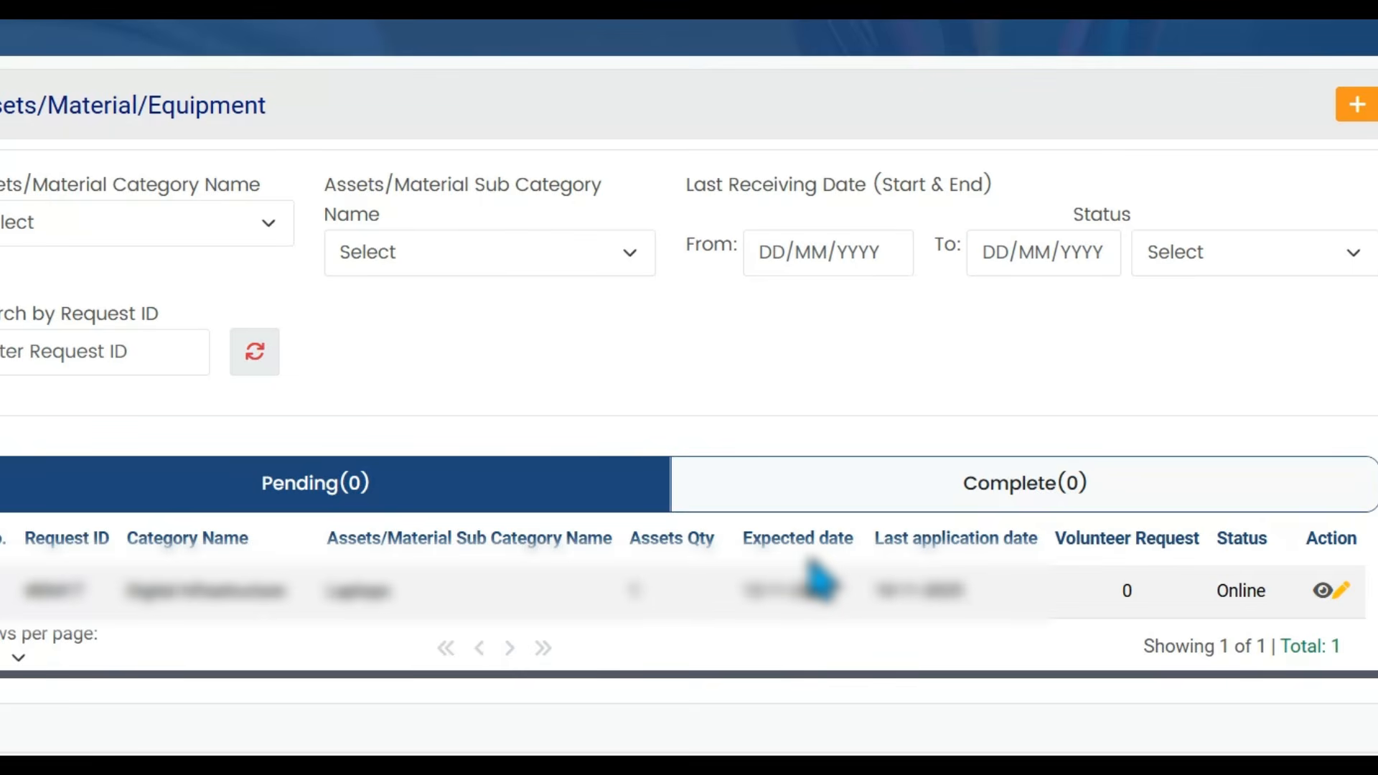
Step: Open the existing laptop request for editing and set its required maintenance to Not Required
{"action": "left_click", "coordinate": [1340, 593]}
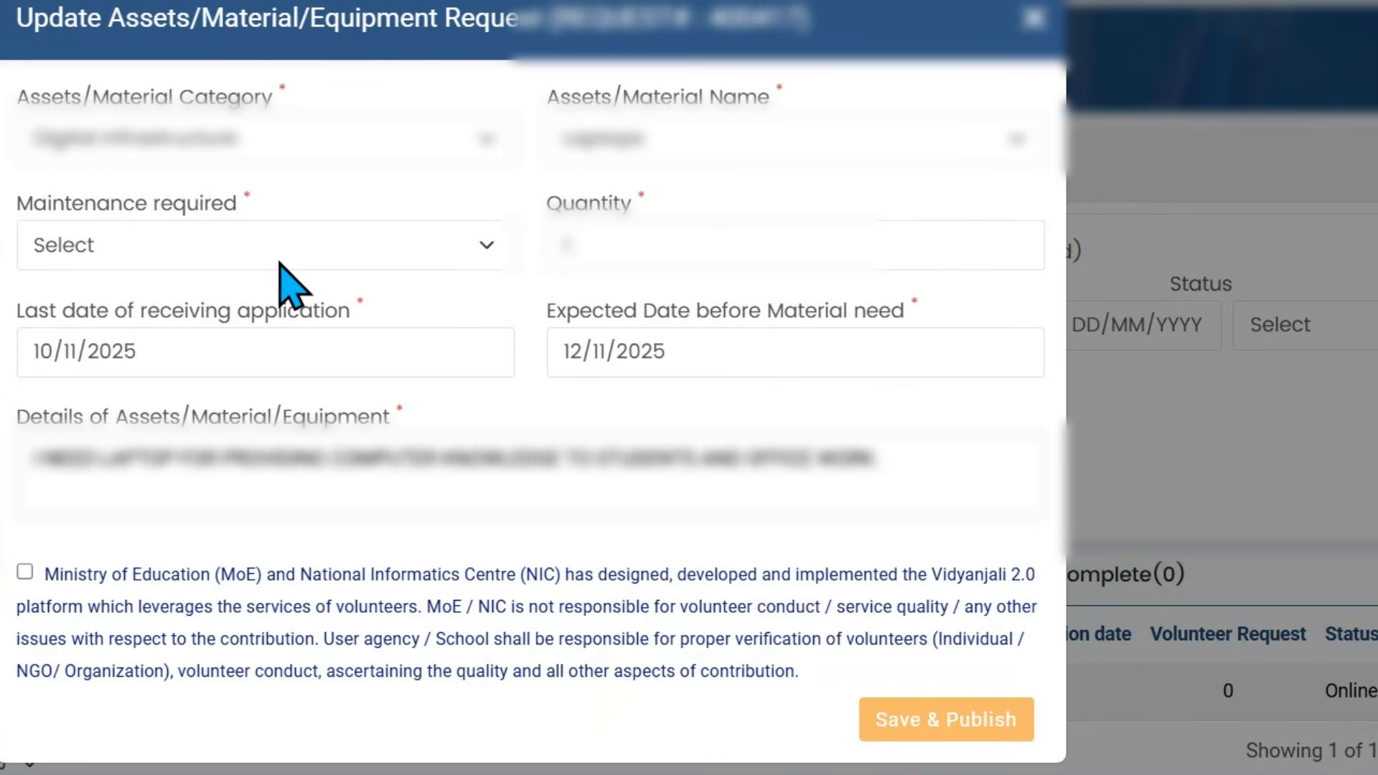
{"action": "left_click", "coordinate": [199, 247]}
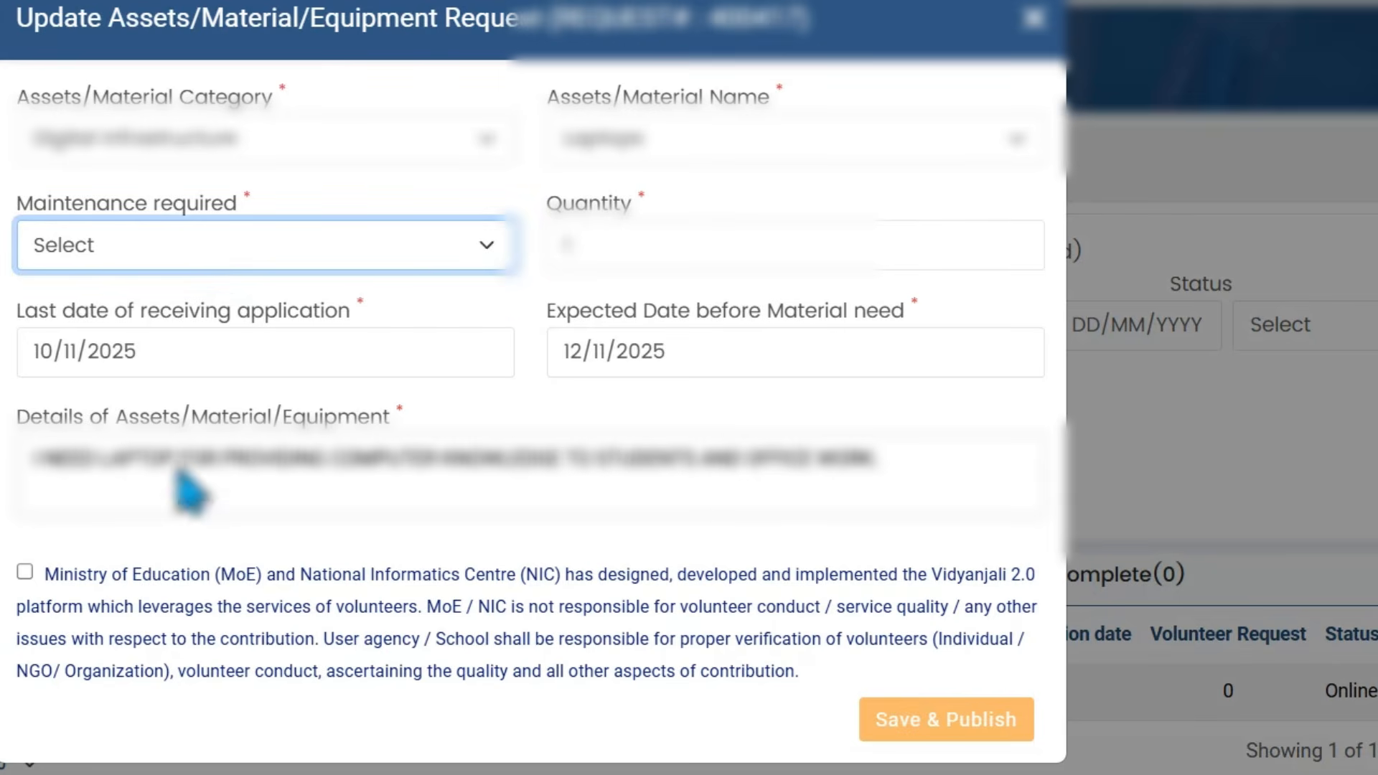
{"action": "left_click", "coordinate": [154, 542]}
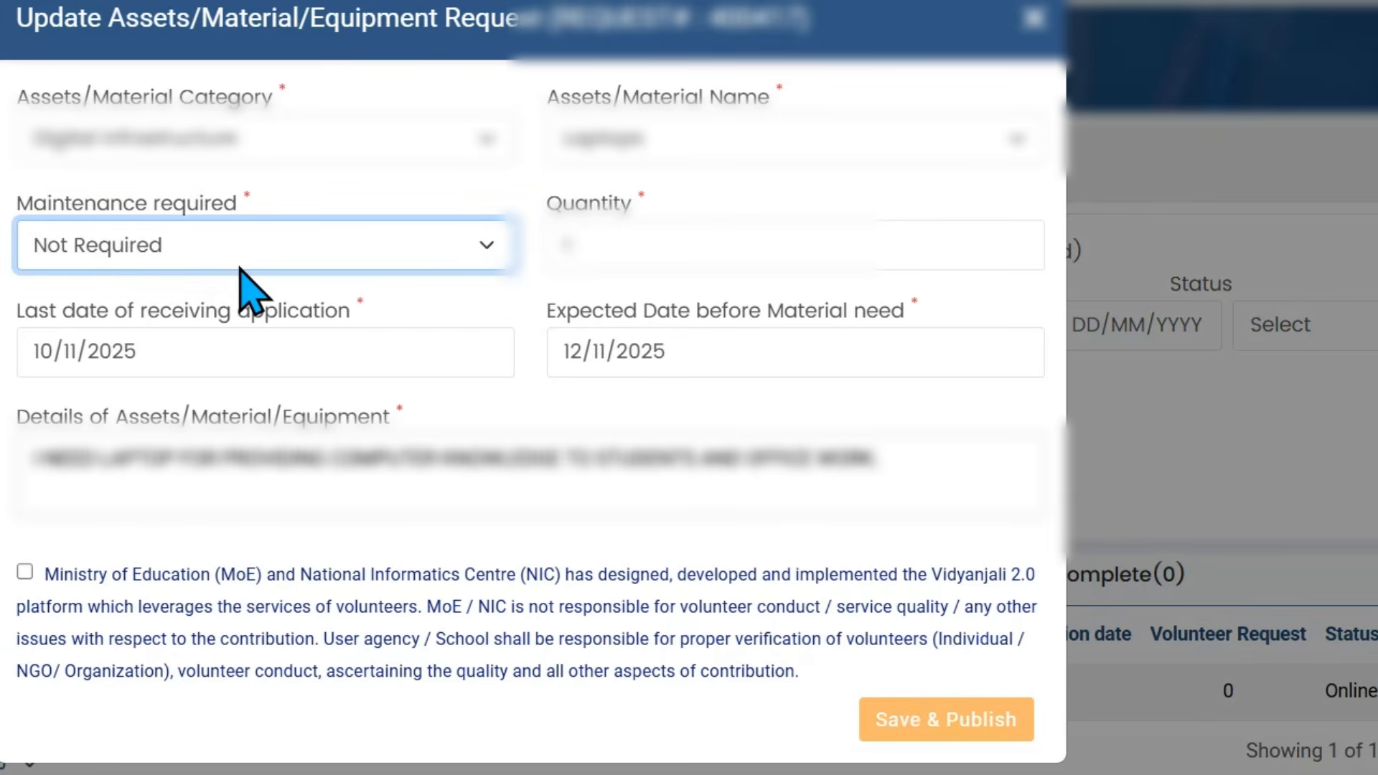
{"action": "left_click", "coordinate": [615, 248]}
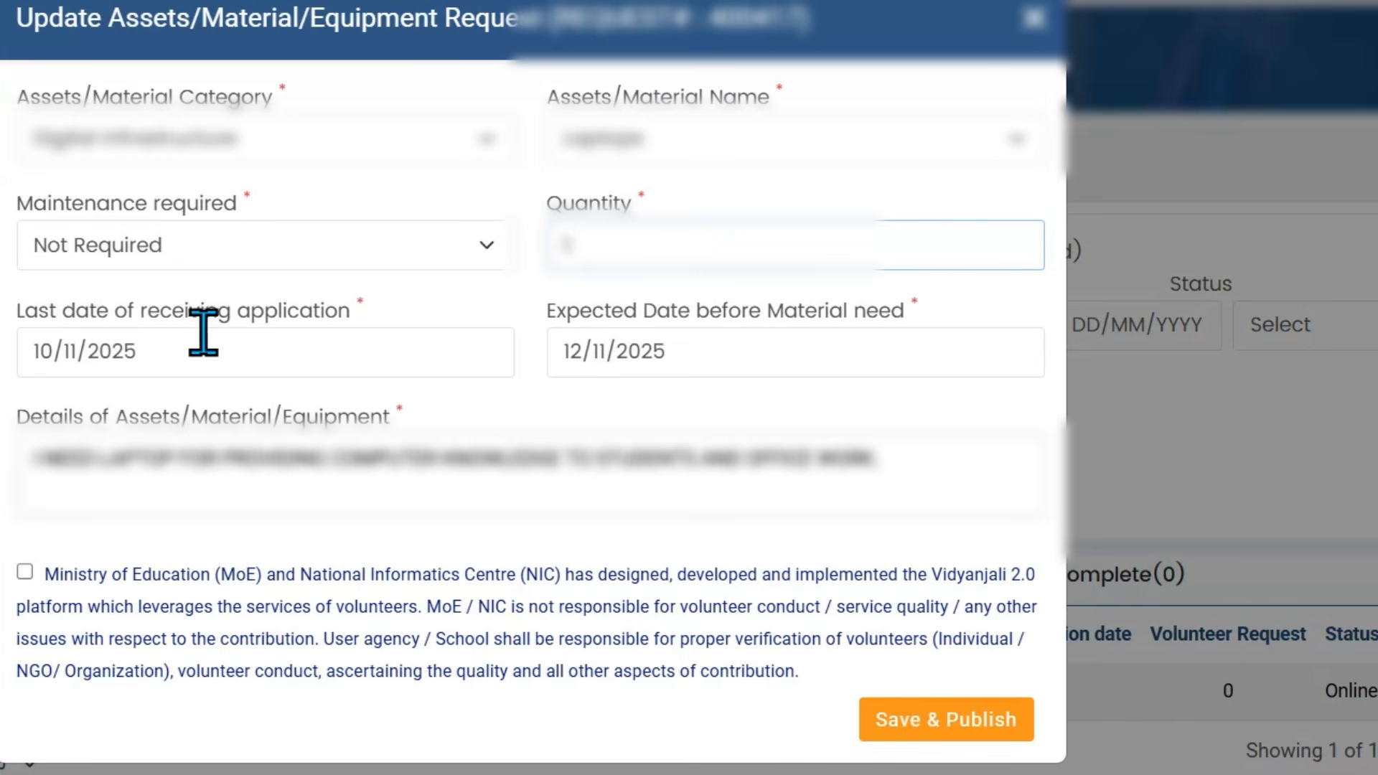
Step: Change the request's last date of receiving applications to 09/11/2025 and its expected date to 11/11/2025
{"action": "left_click", "coordinate": [184, 350]}
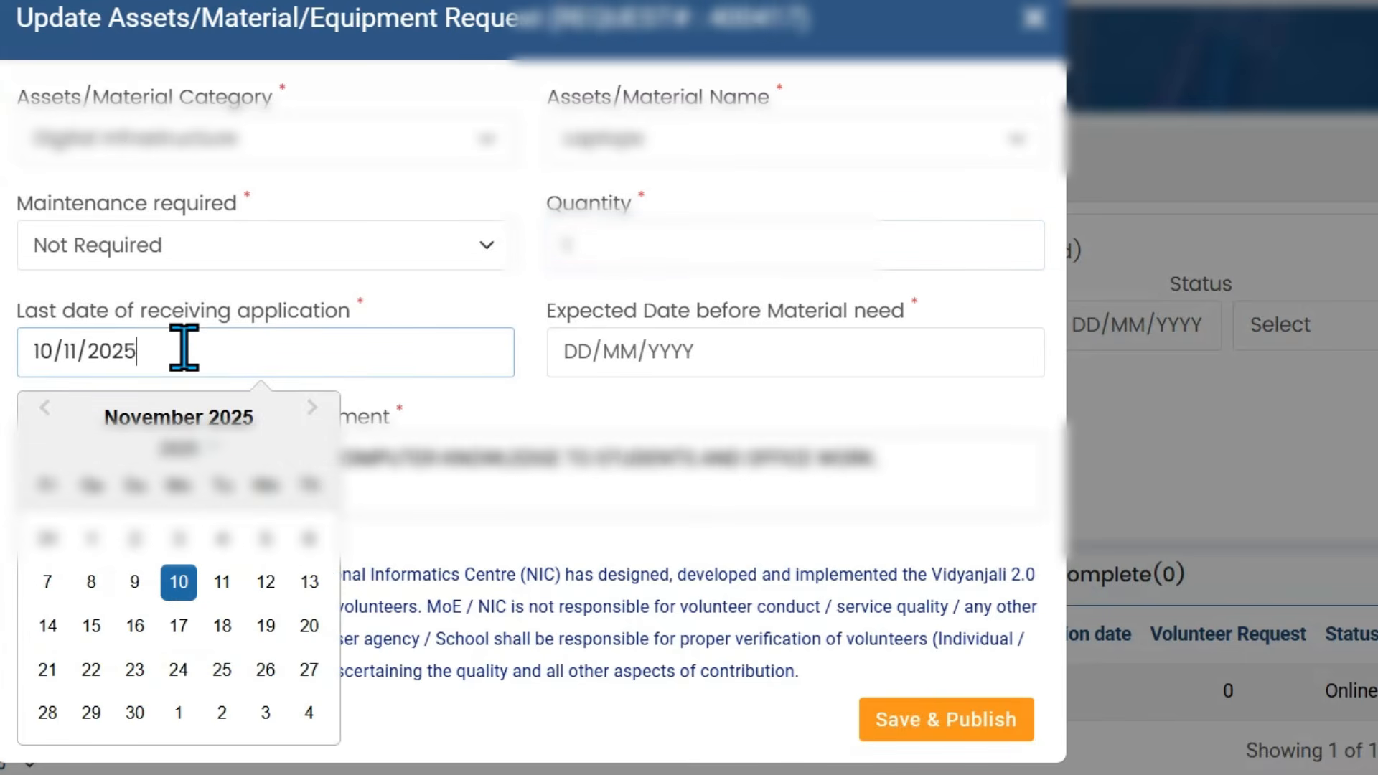
{"action": "left_click", "coordinate": [134, 583]}
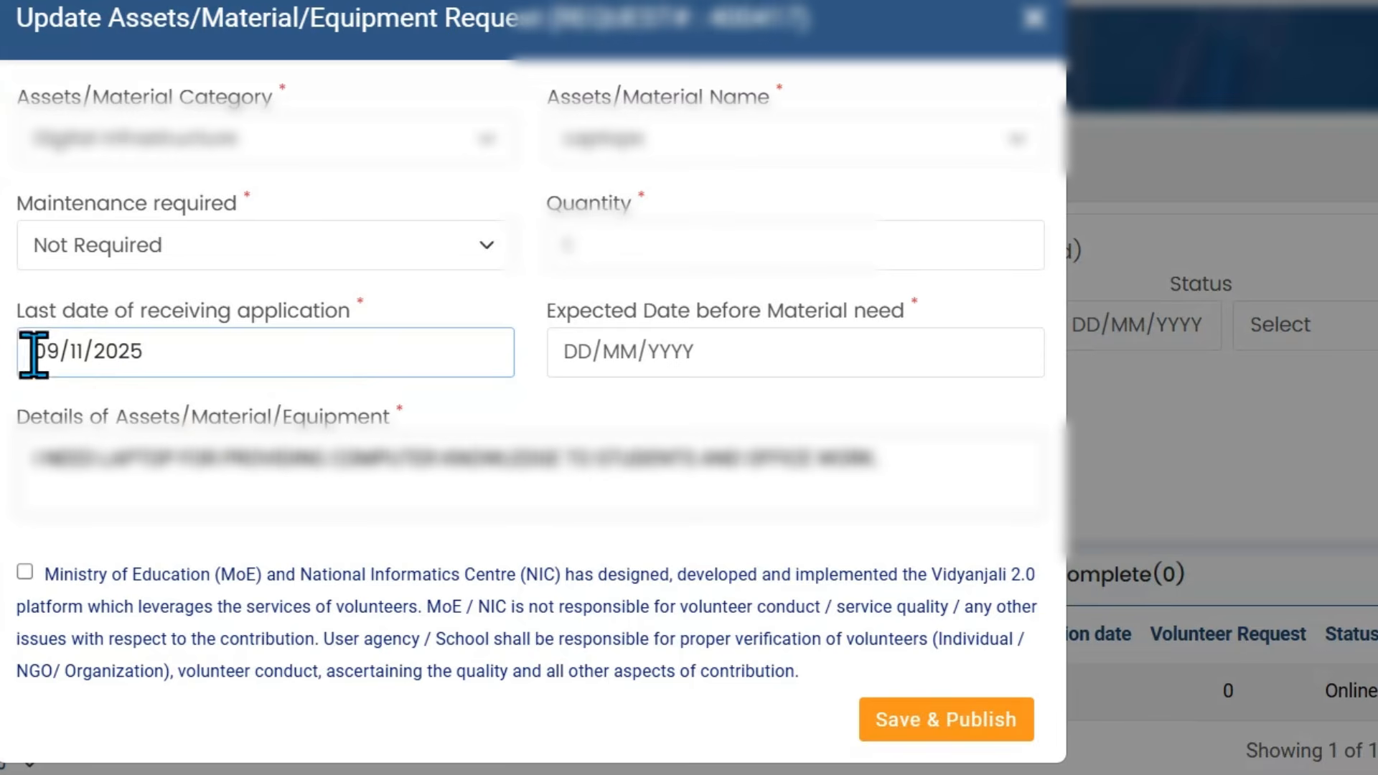
{"action": "left_click", "coordinate": [692, 349]}
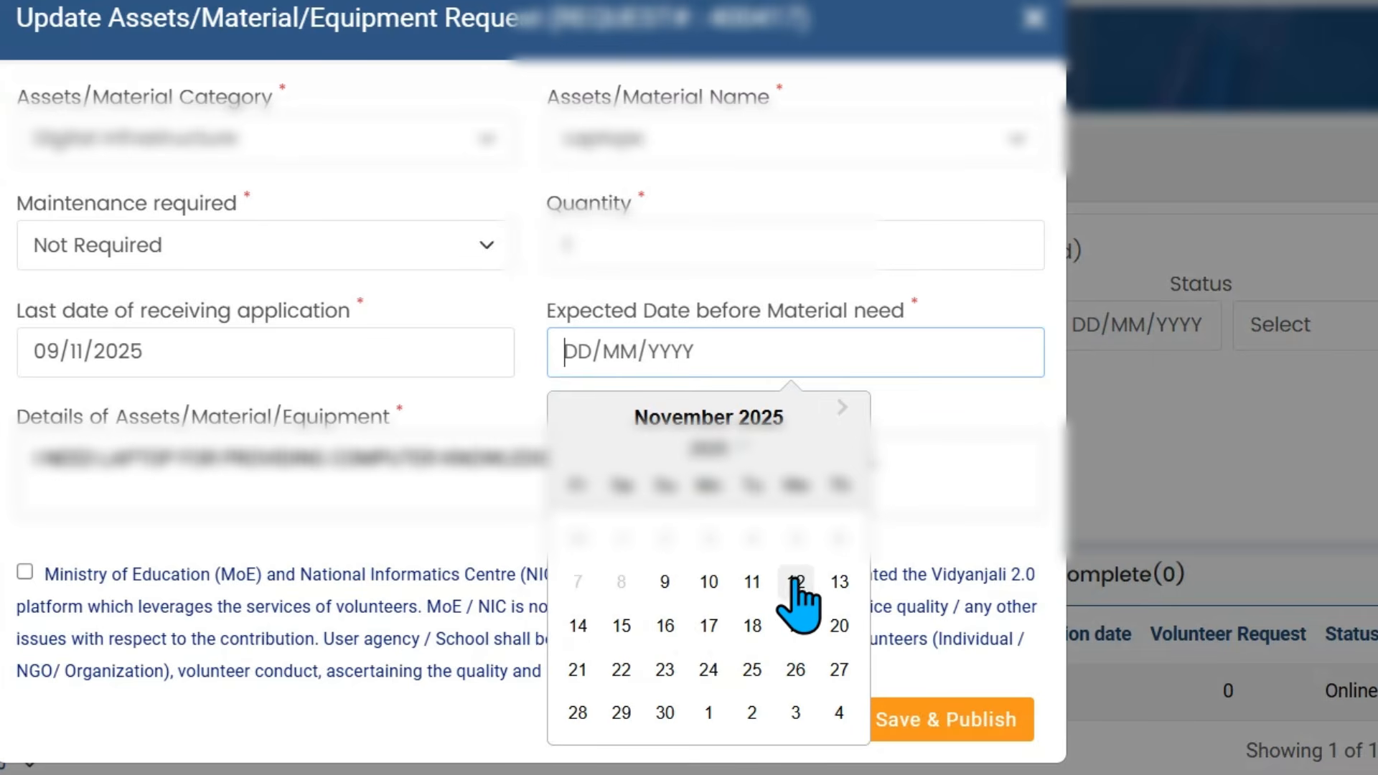
{"action": "left_click", "coordinate": [751, 583]}
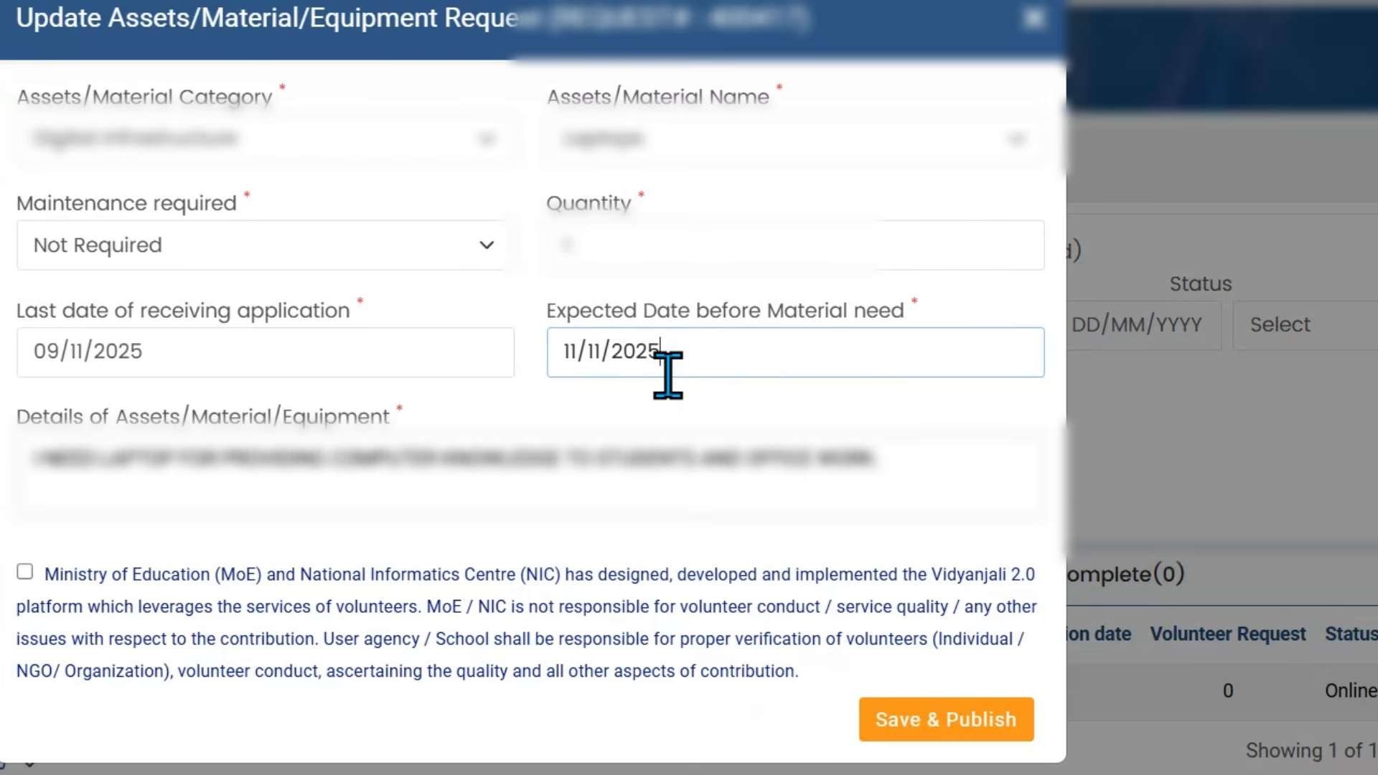
Step: Accept the ministry declaration and save and publish the updated laptop request
{"action": "left_click", "coordinate": [23, 572]}
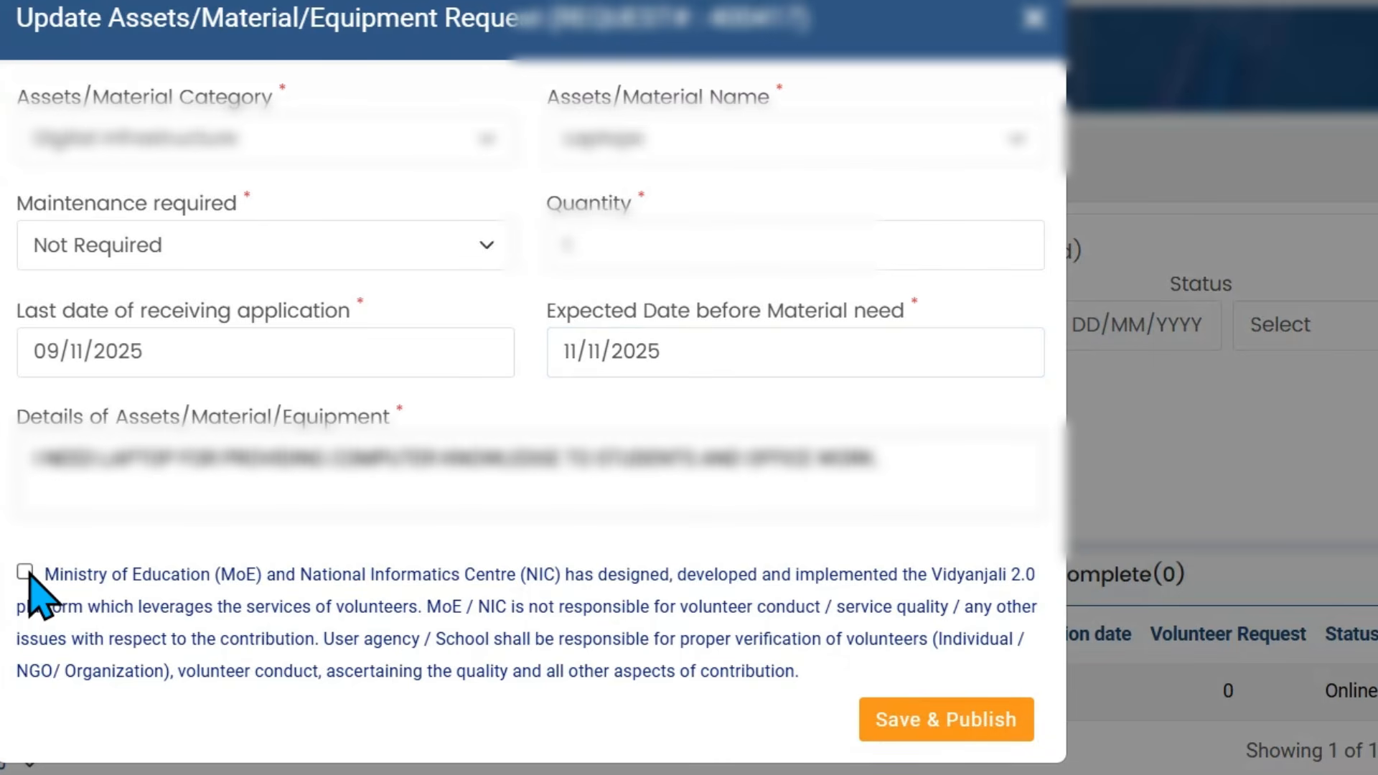
{"action": "left_click", "coordinate": [26, 573]}
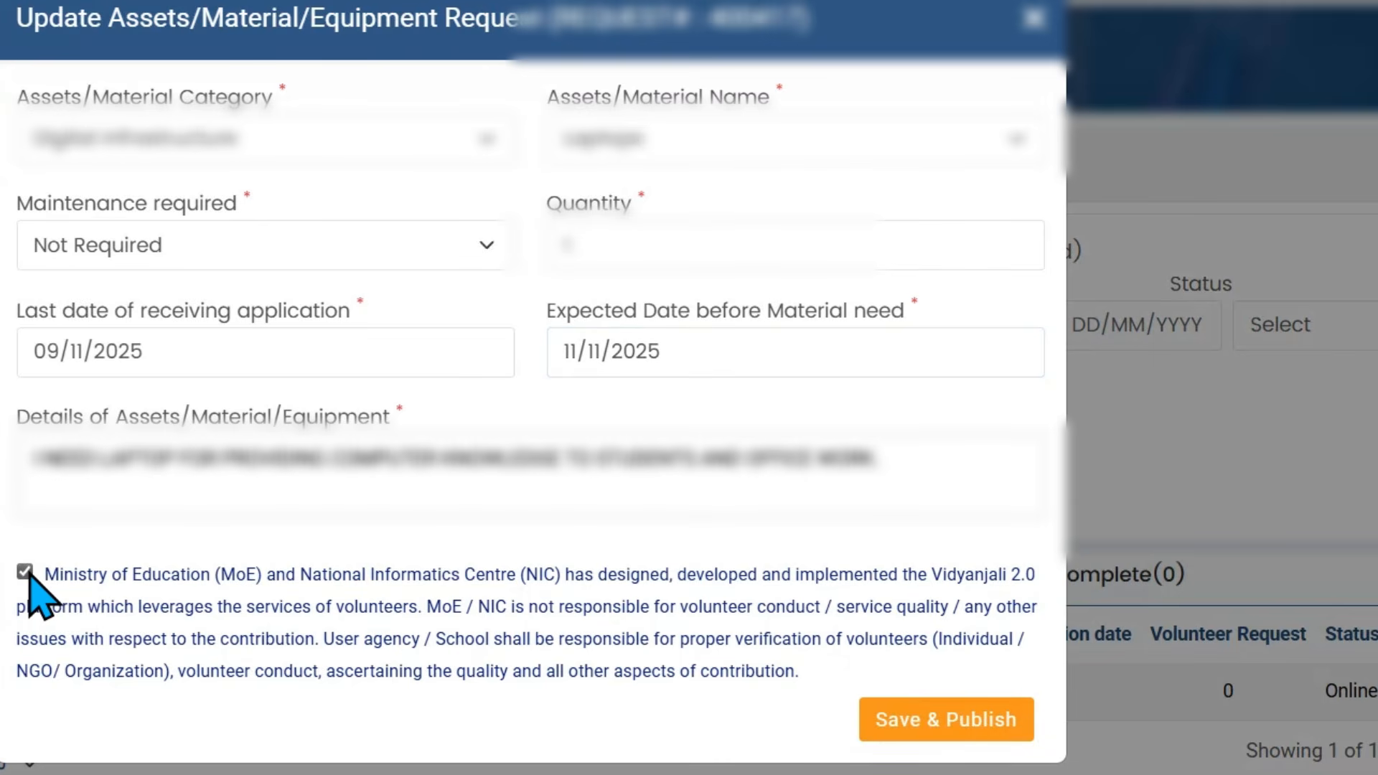
{"action": "left_click", "coordinate": [935, 710]}
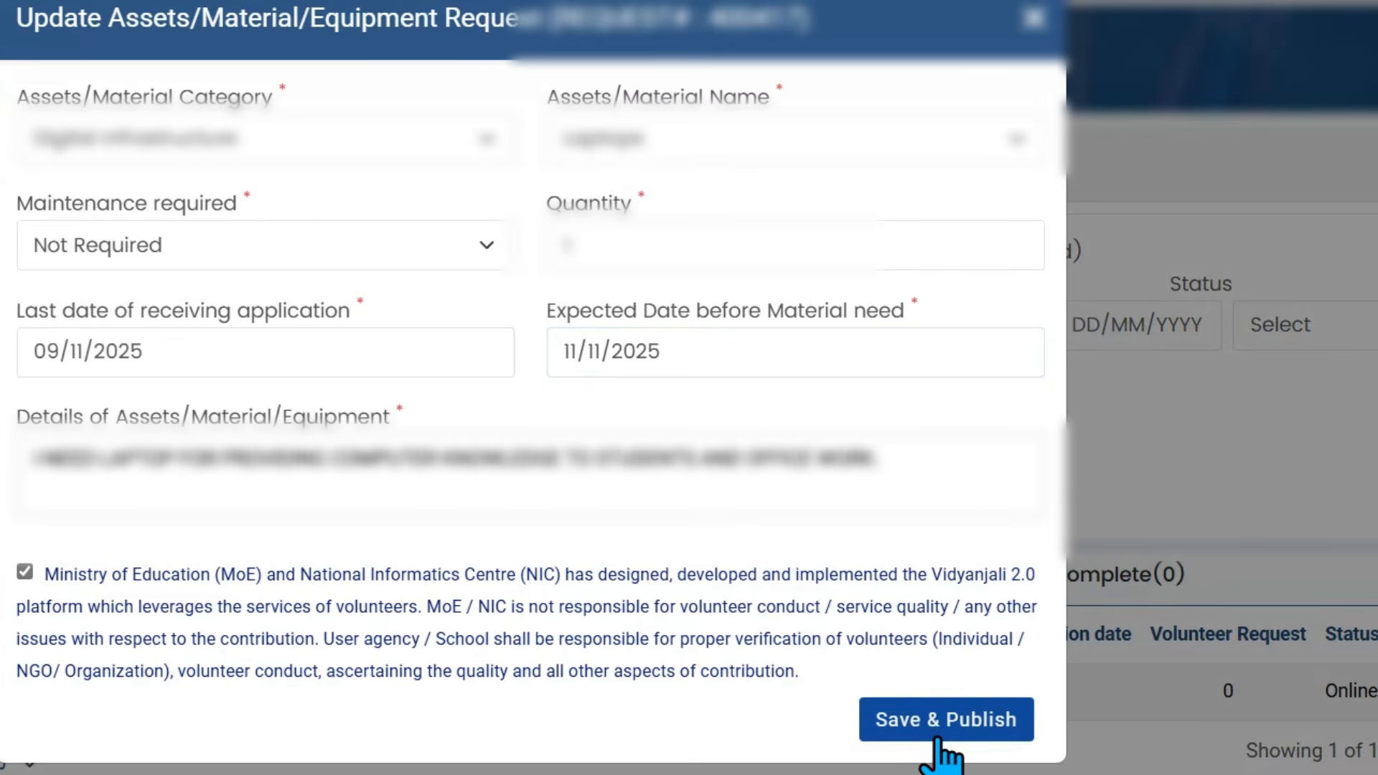
{"action": "left_click", "coordinate": [964, 727]}
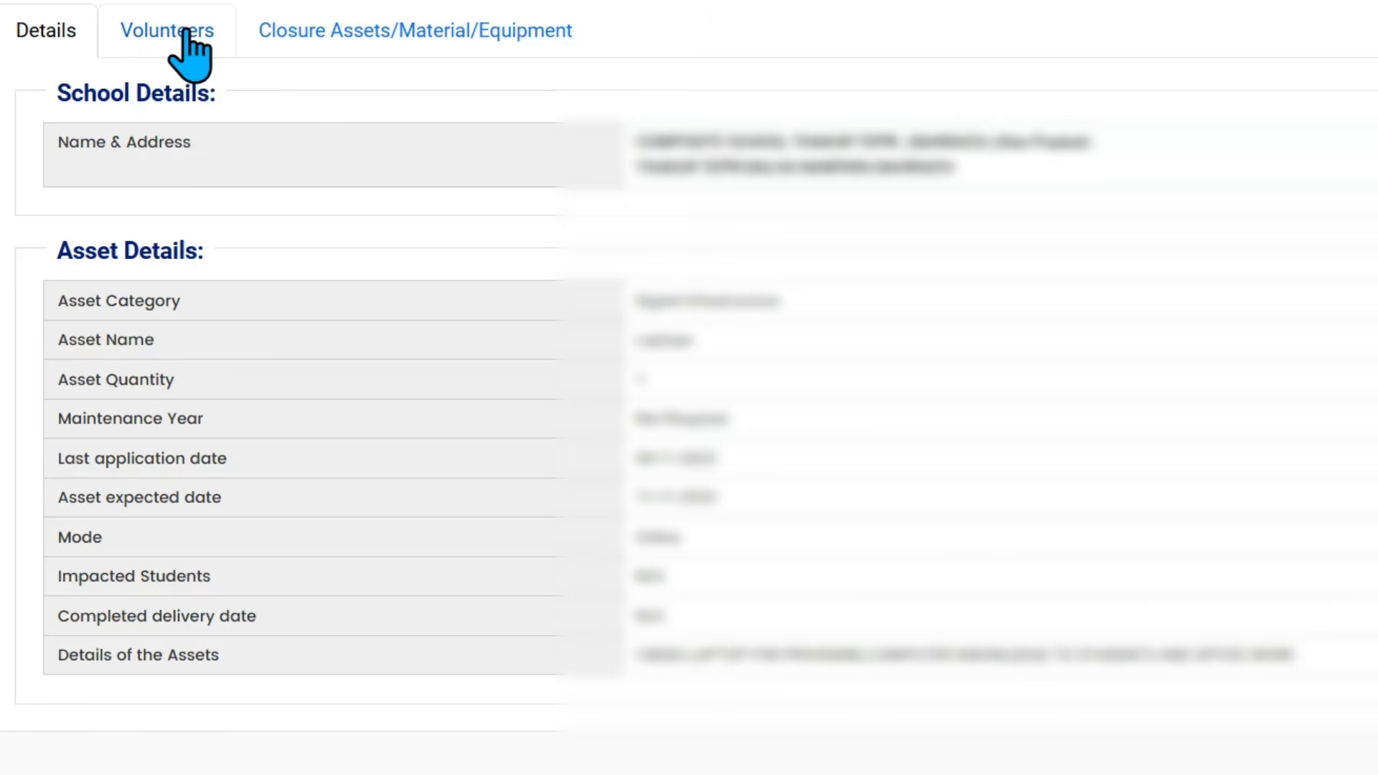
Step: Check the laptop request's volunteers and try to close the request with the reason No Appropriate Volunteer Request Received
{"action": "left_click", "coordinate": [160, 37]}
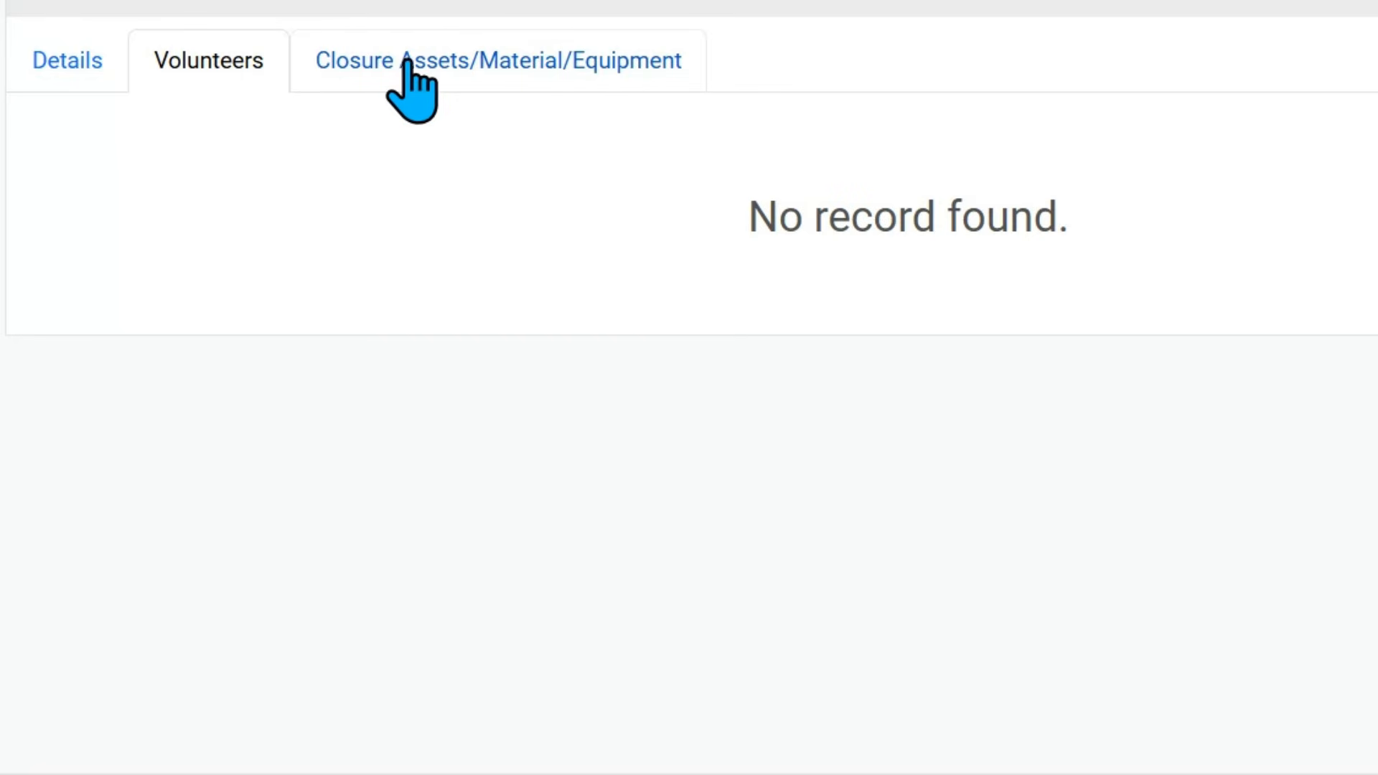
{"action": "left_click", "coordinate": [354, 66]}
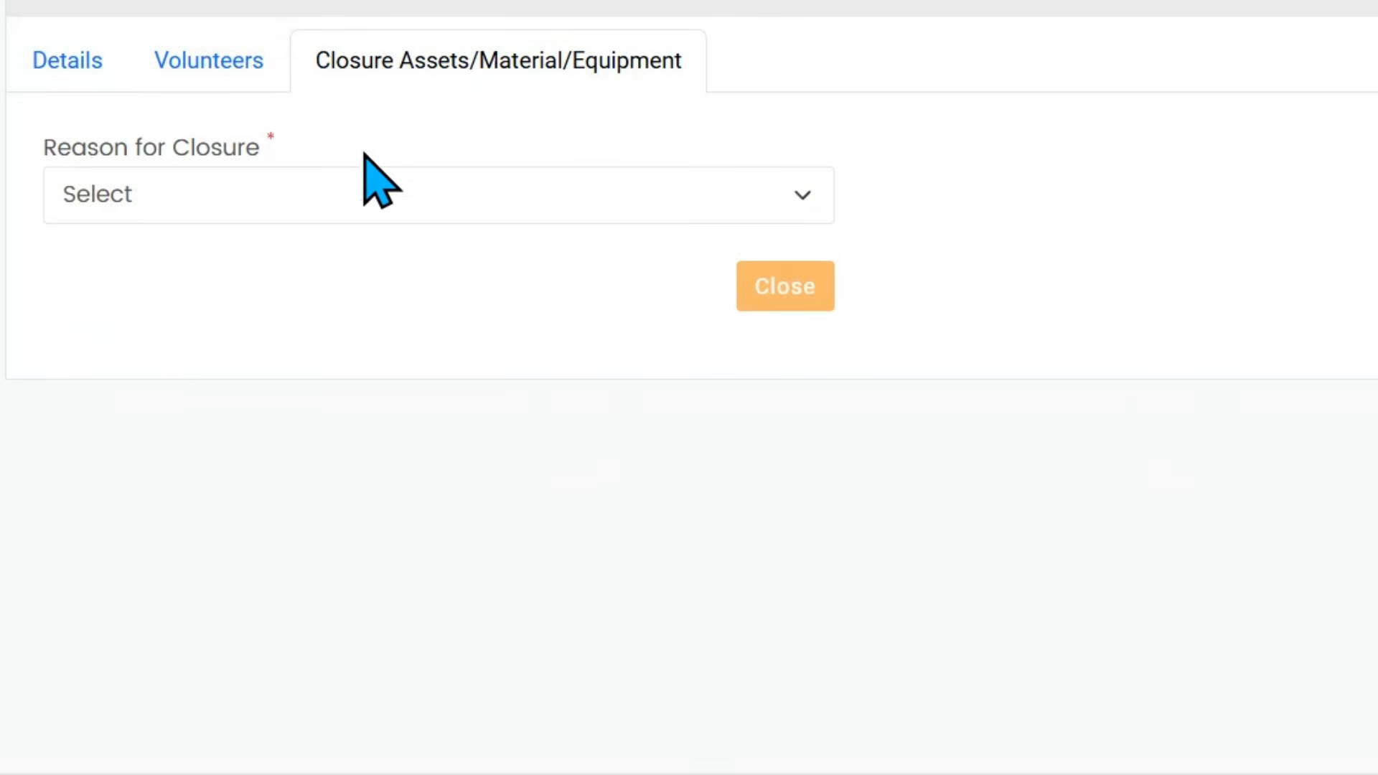
{"action": "left_click", "coordinate": [333, 211]}
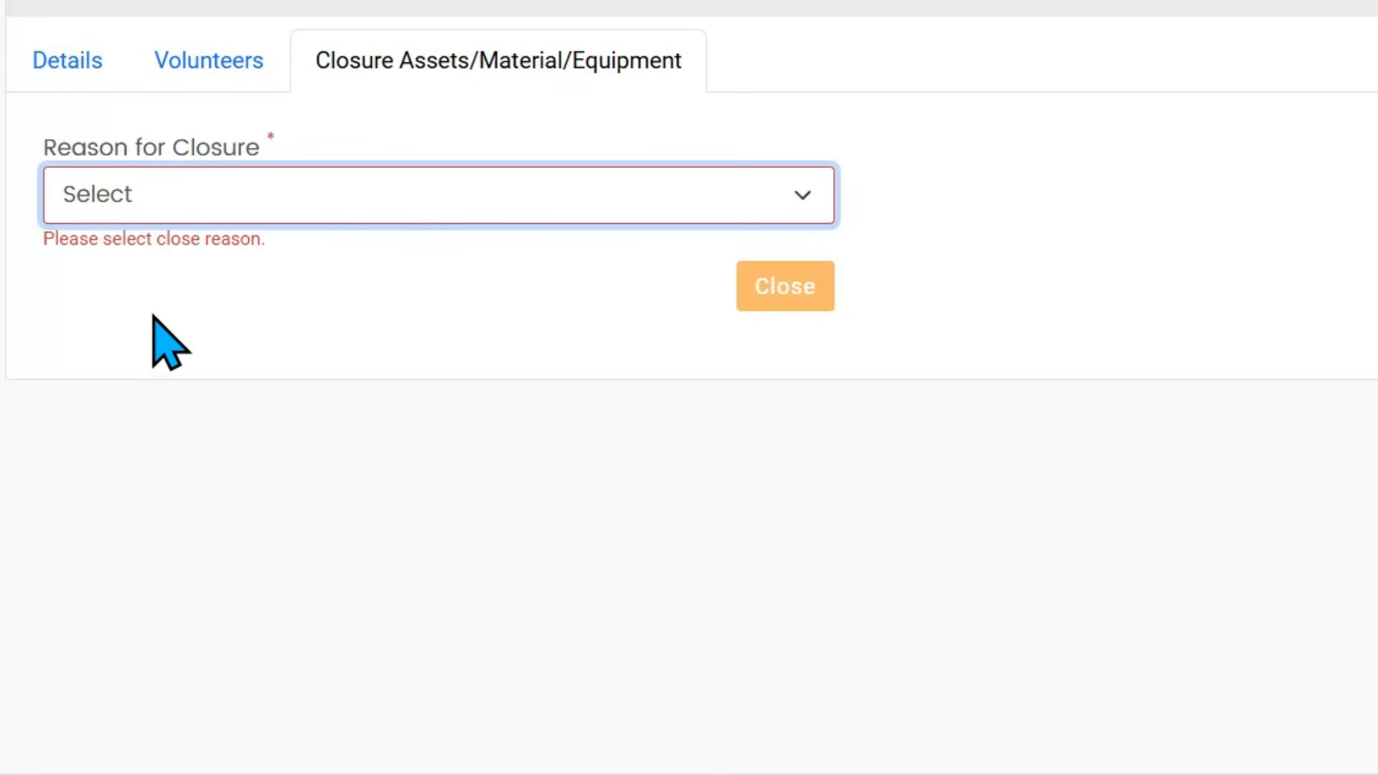
{"action": "left_click", "coordinate": [535, 309]}
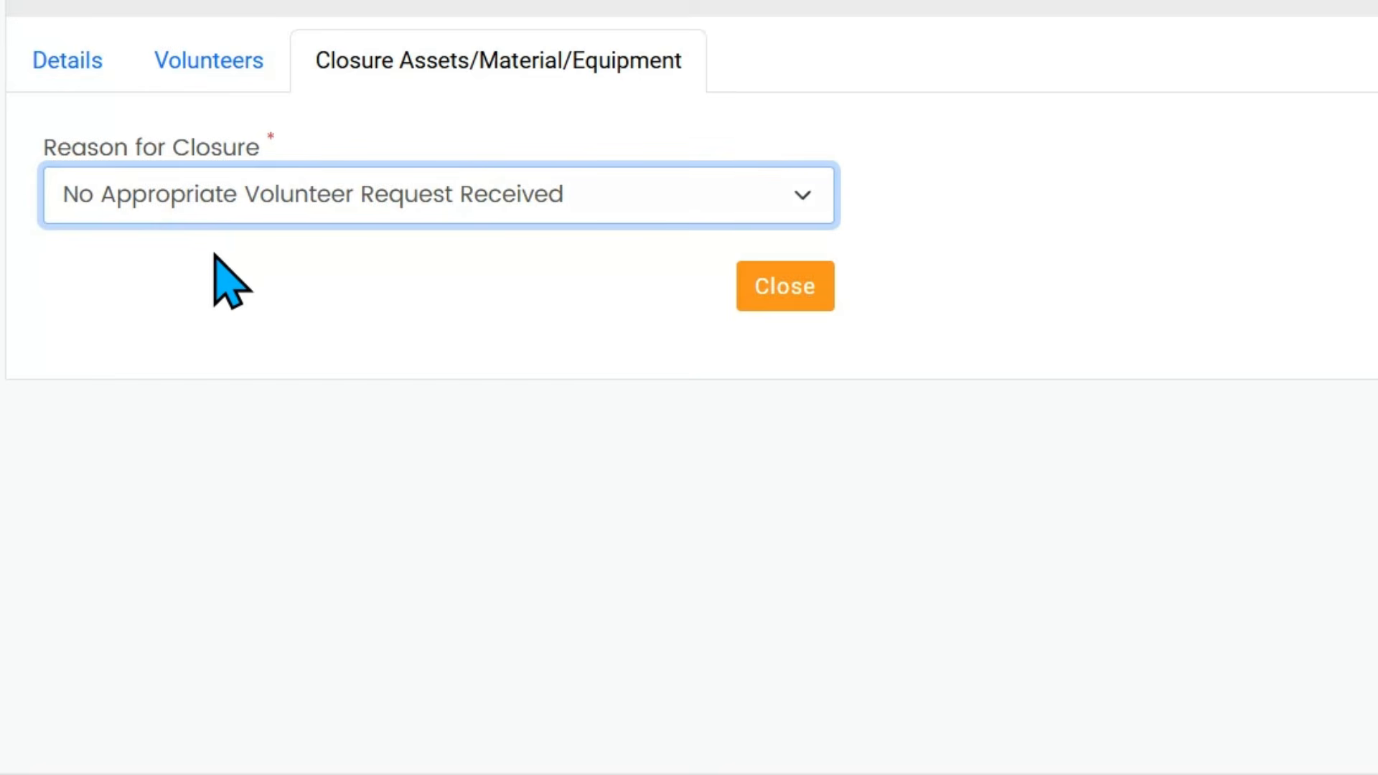
{"action": "left_click", "coordinate": [786, 302]}
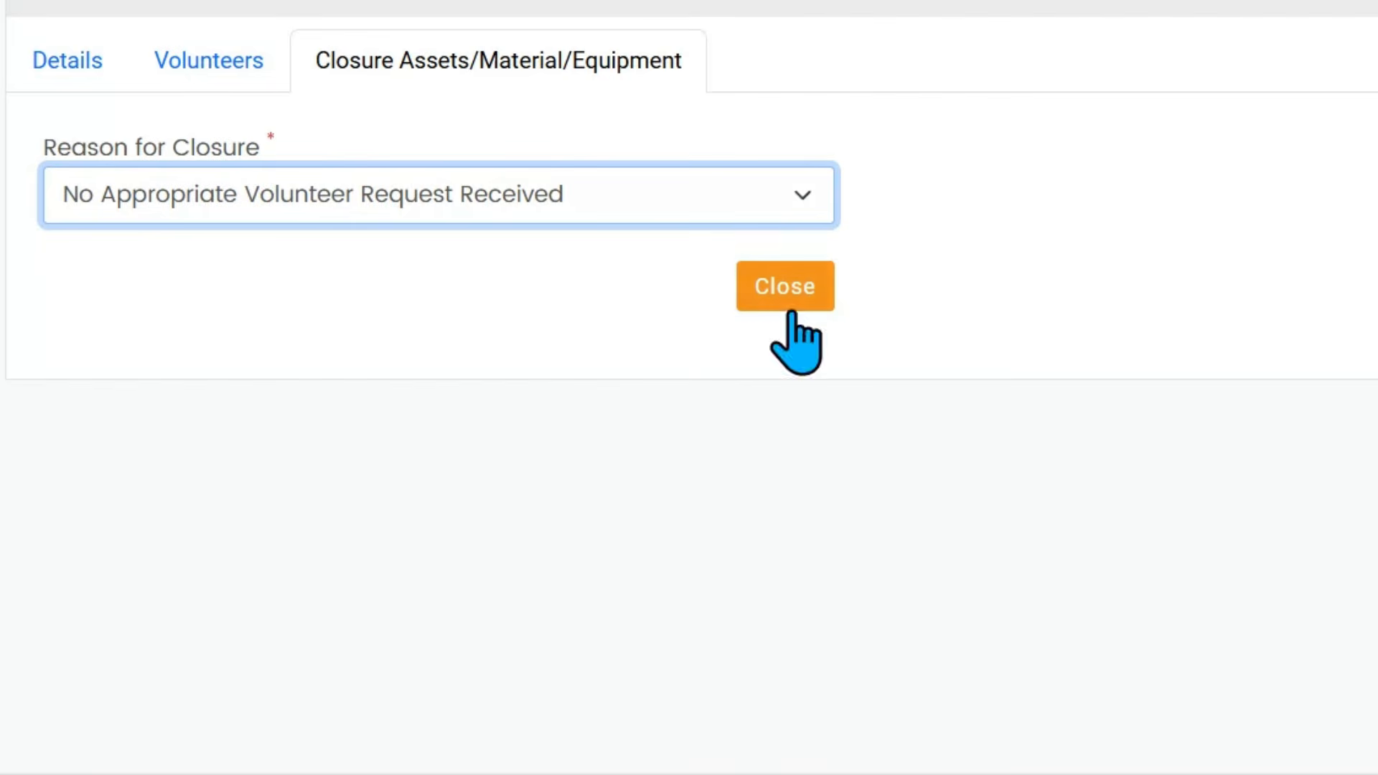
Step: Review the request's volunteers again and set its reason for closure to No Appropriate Volunteer Request Received
{"action": "left_click", "coordinate": [223, 68]}
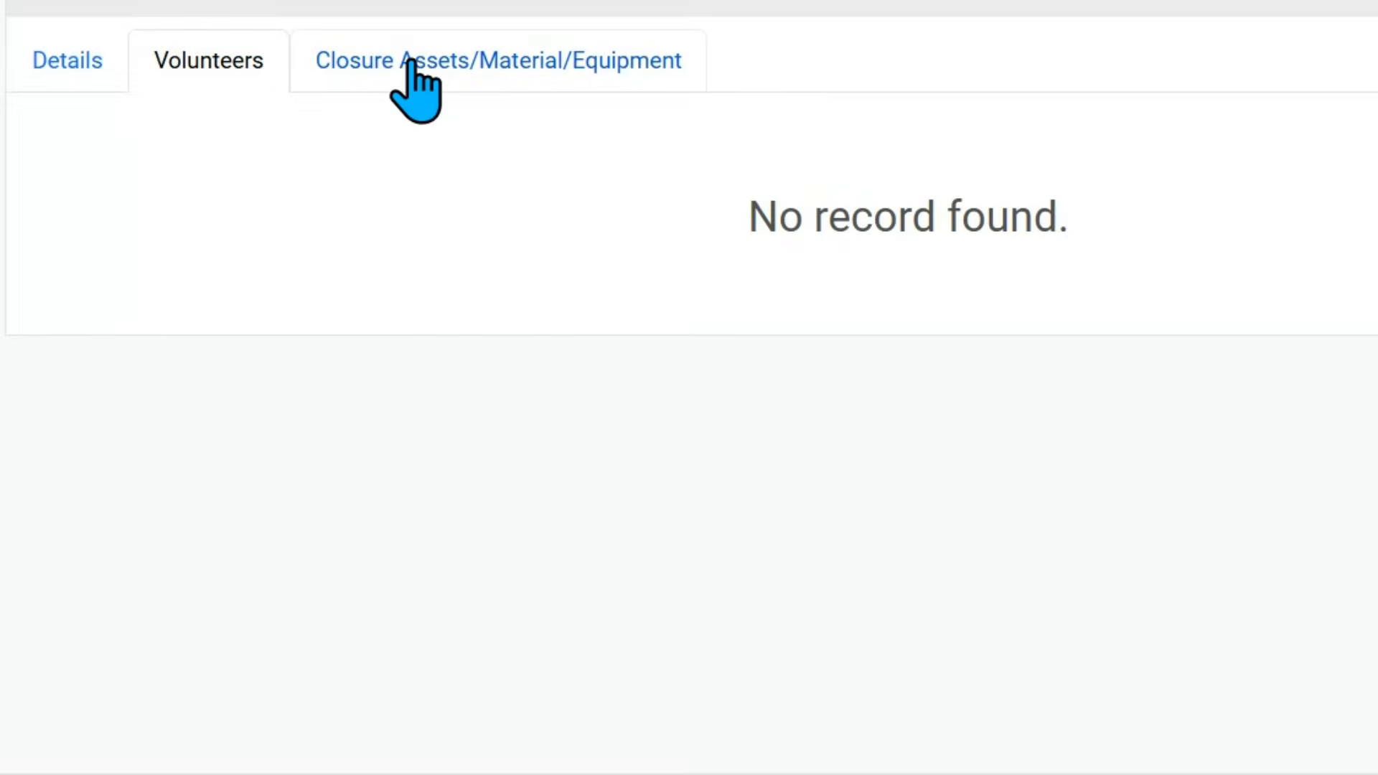
{"action": "left_click", "coordinate": [406, 63]}
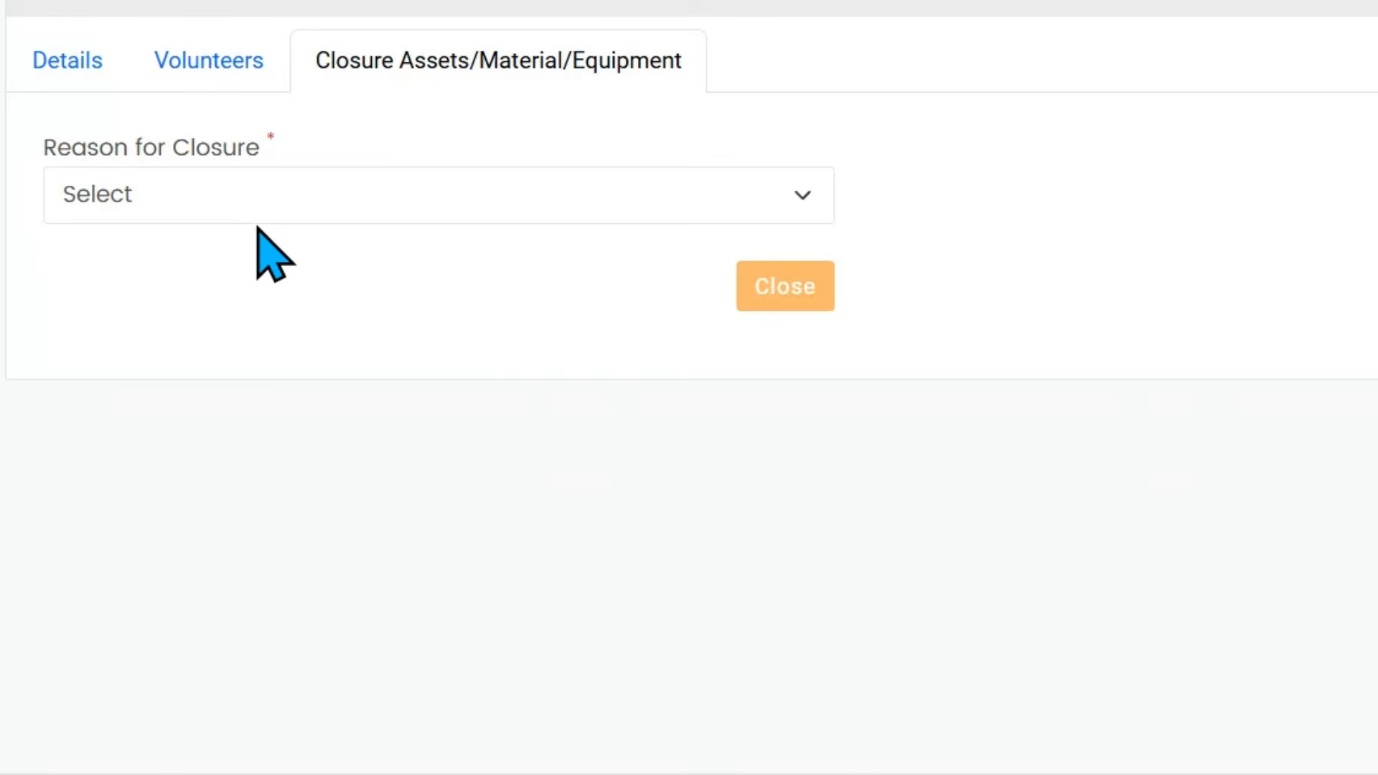
{"action": "left_click", "coordinate": [252, 221]}
{"action": "left_click", "coordinate": [261, 310]}
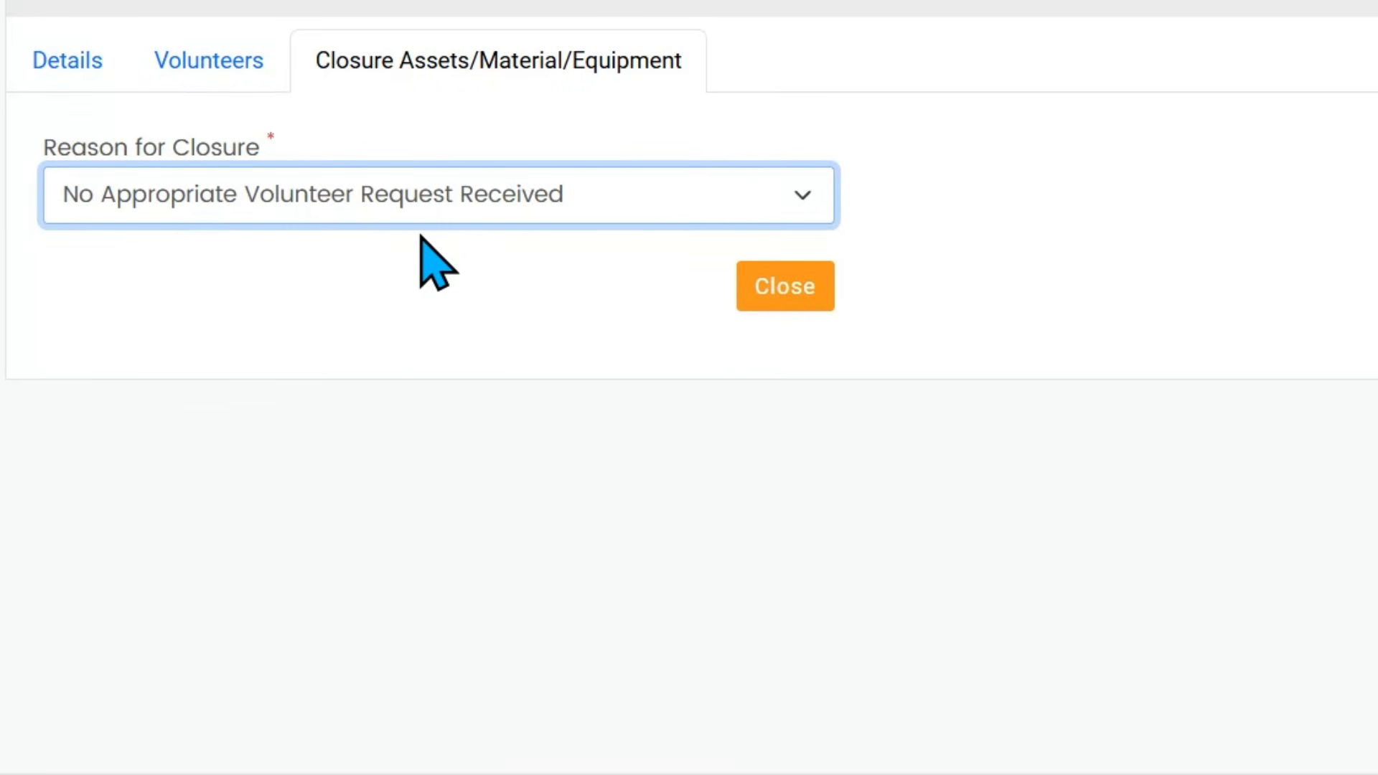